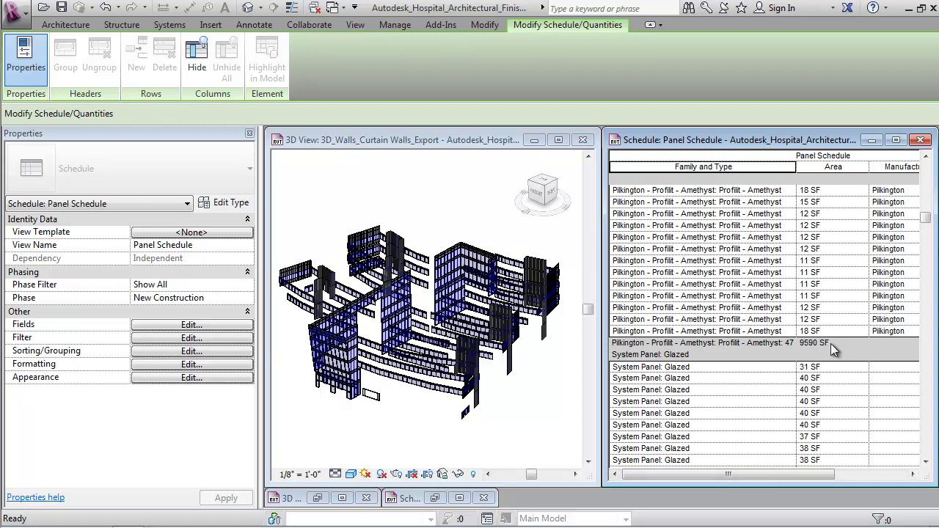
Step: Add the Count field to the Panel Schedule and move it up to sit directly after Area
{"action": "left_click", "coordinate": [190, 325]}
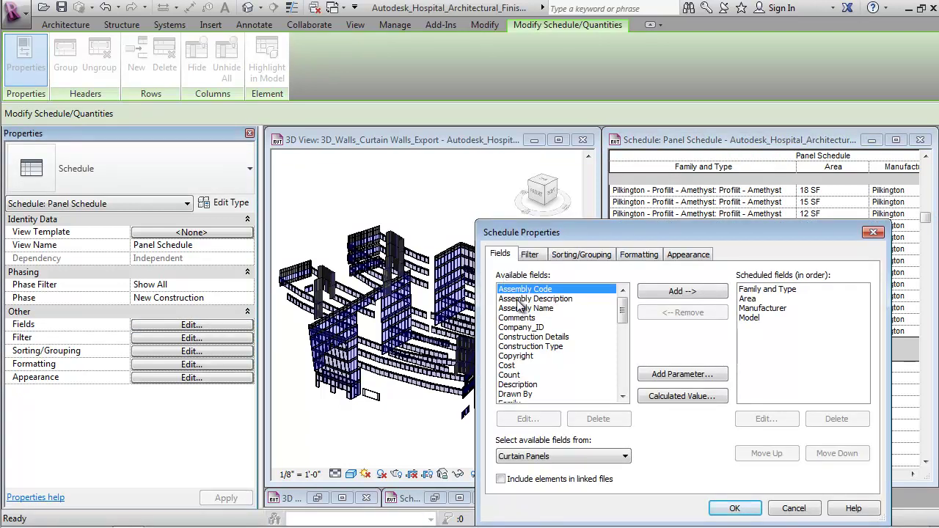
{"action": "left_click", "coordinate": [516, 375]}
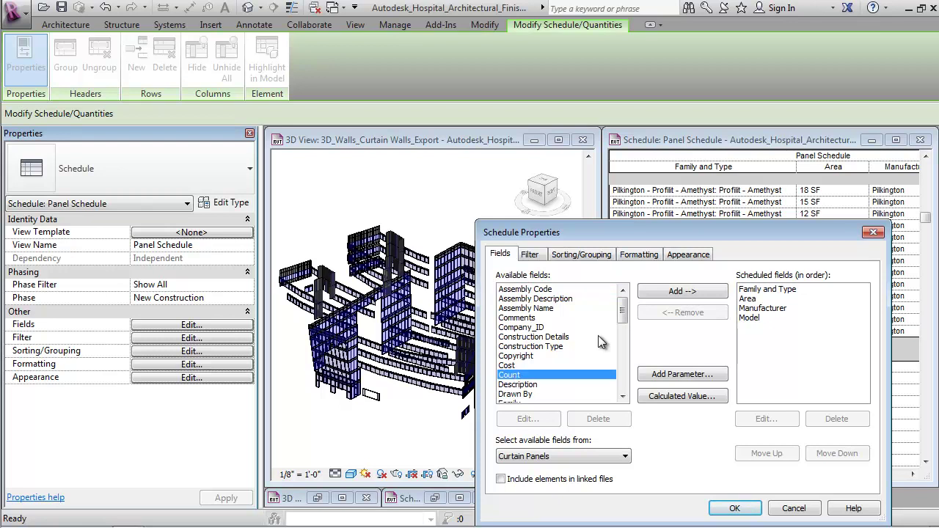
{"action": "left_click", "coordinate": [682, 292]}
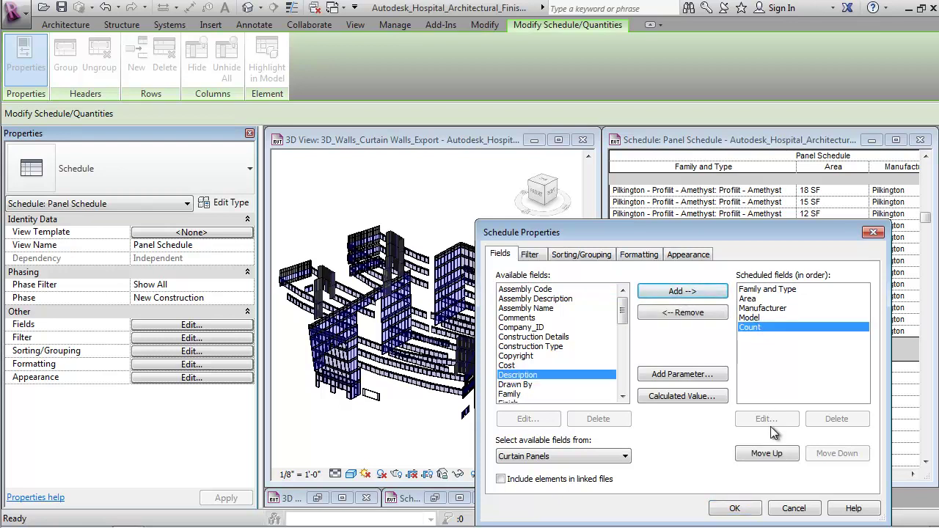
{"action": "left_click", "coordinate": [769, 454]}
{"action": "left_click", "coordinate": [775, 456]}
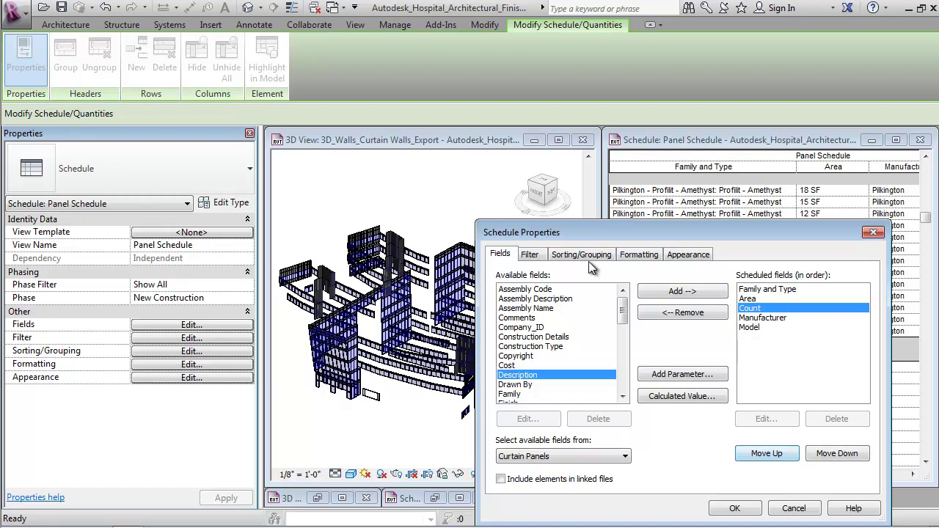
Step: Turn on total calculation for the Count field and apply the schedule properties
{"action": "left_click", "coordinate": [635, 258]}
{"action": "left_click", "coordinate": [511, 307]}
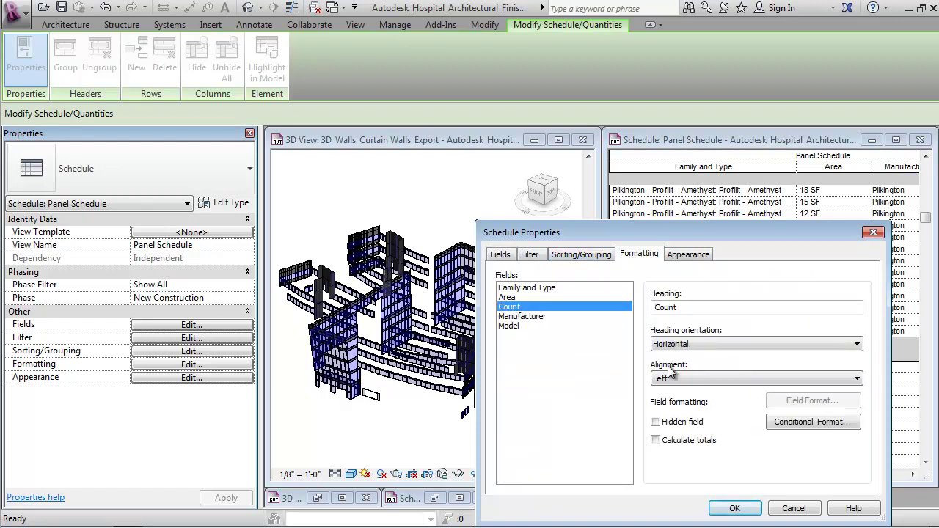
{"action": "left_click", "coordinate": [657, 443]}
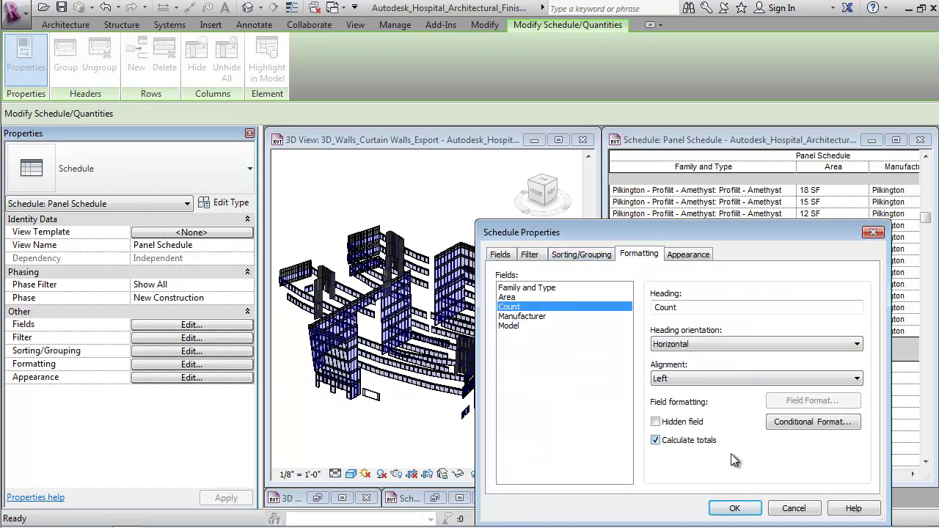
{"action": "left_click", "coordinate": [734, 508]}
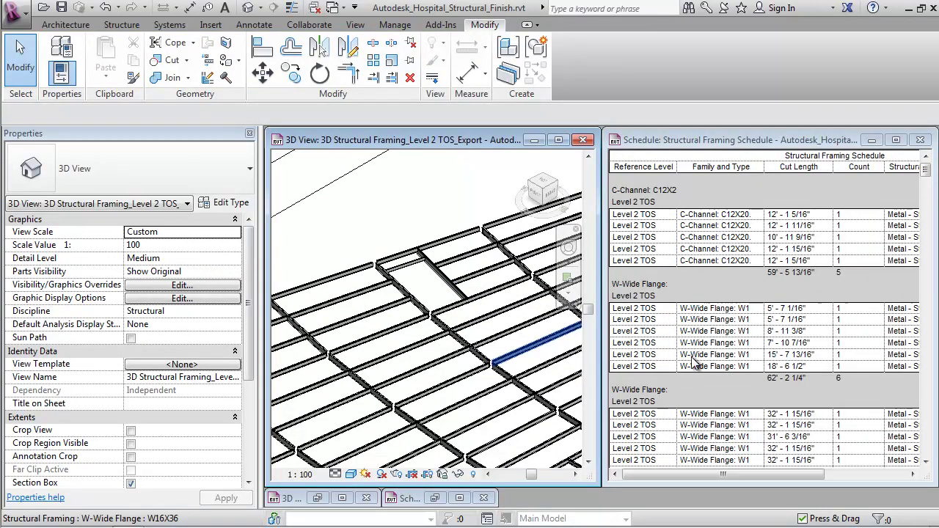
Step: Select individual Level 2 TOS rows in the Structural Framing Schedule to locate their beams in the 3D view, and examine the schedule's remaining columns
{"action": "left_click", "coordinate": [666, 238]}
{"action": "left_click", "coordinate": [652, 416]}
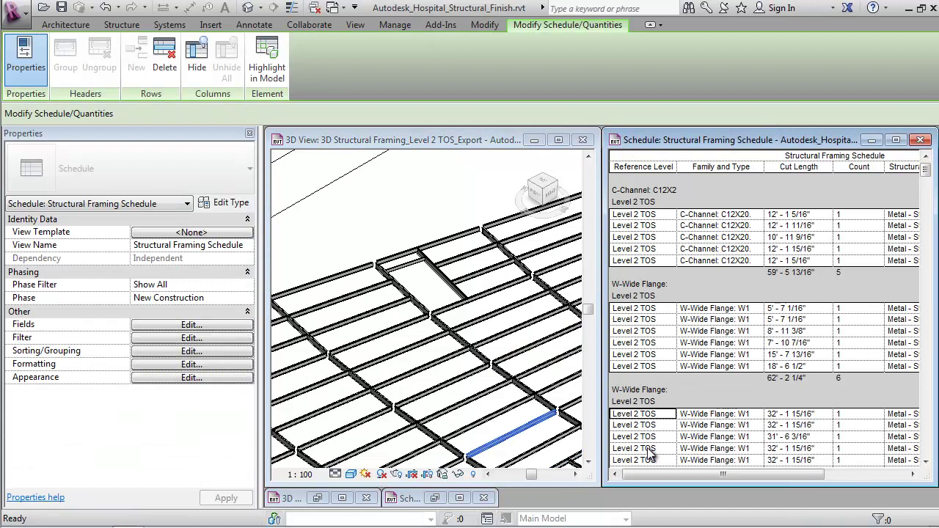
{"action": "left_click", "coordinate": [644, 438]}
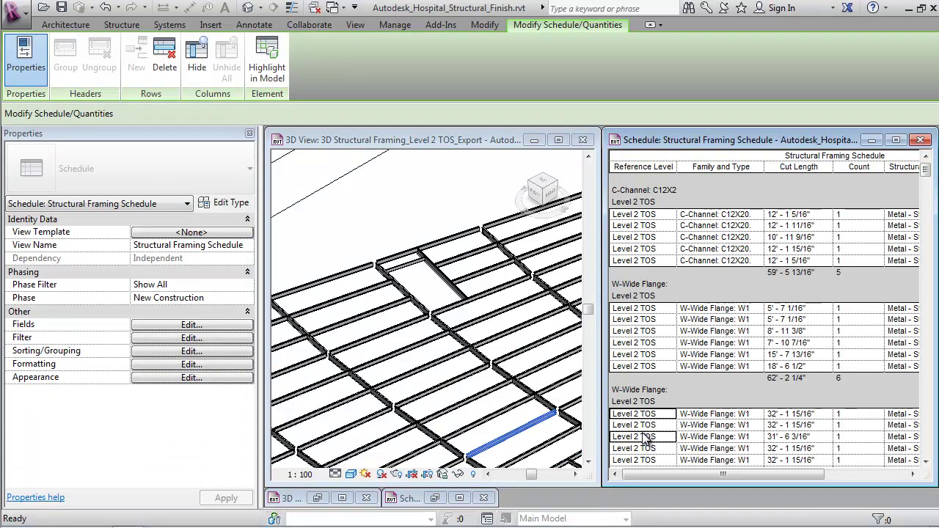
{"action": "left_click", "coordinate": [646, 449]}
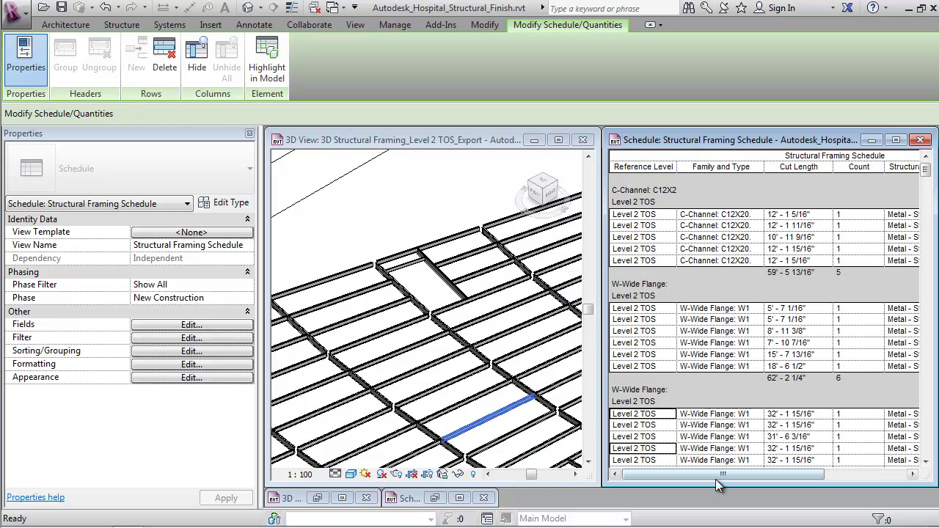
{"action": "left_click_drag", "start_coordinate": [723, 476], "coordinate": [800, 477]}
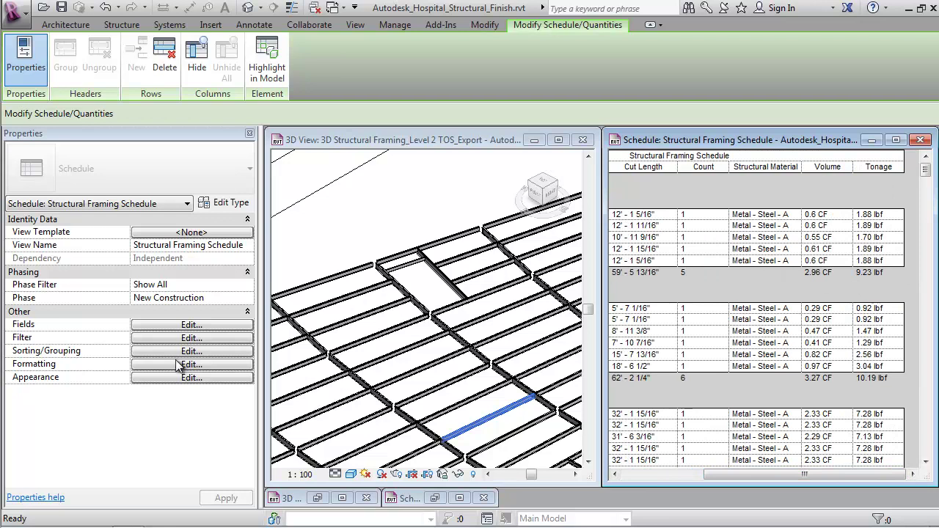
Step: Open the definition of the Tonage field from the Structural Framing Schedule's scheduled fields
{"action": "left_click", "coordinate": [185, 325]}
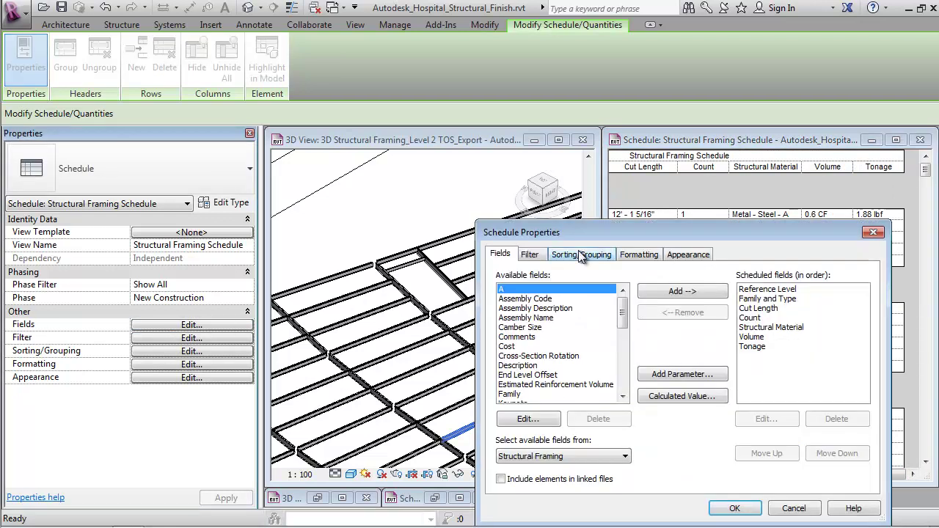
{"action": "left_click", "coordinate": [760, 346]}
{"action": "left_click", "coordinate": [766, 419]}
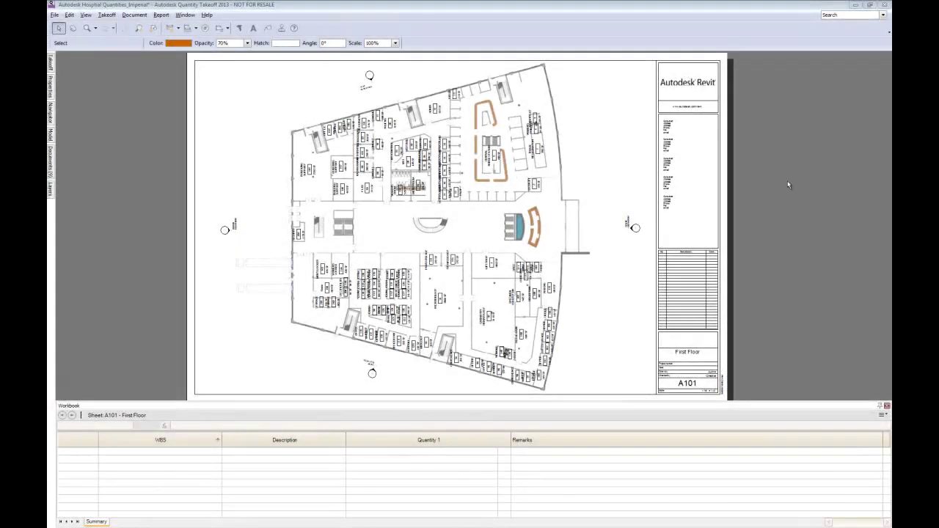
Step: Rotate the A101 First Floor sheet 90 degrees clockwise and turn off the Default layer
{"action": "left_click", "coordinate": [134, 15]}
{"action": "left_click", "coordinate": [138, 30]}
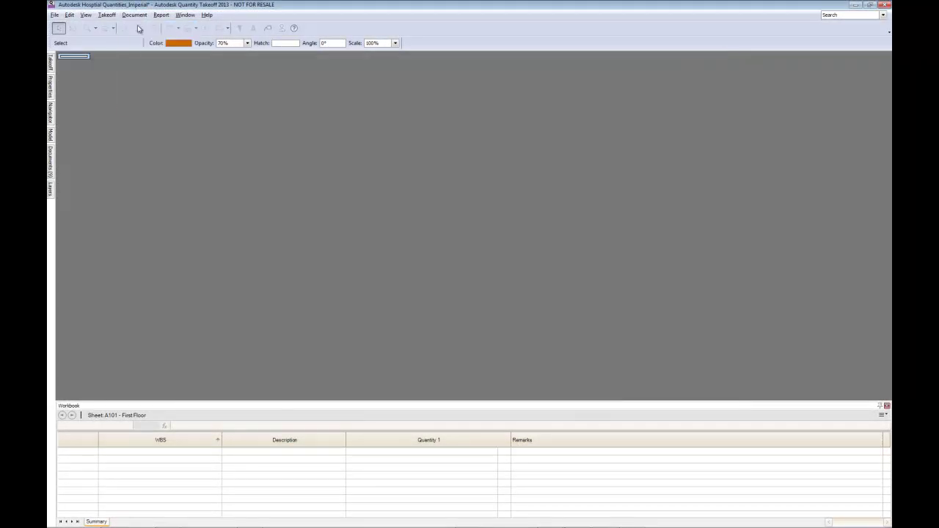
{"action": "scroll", "coordinate": [242, 242], "scroll_direction": "up", "scroll_amount": 3}
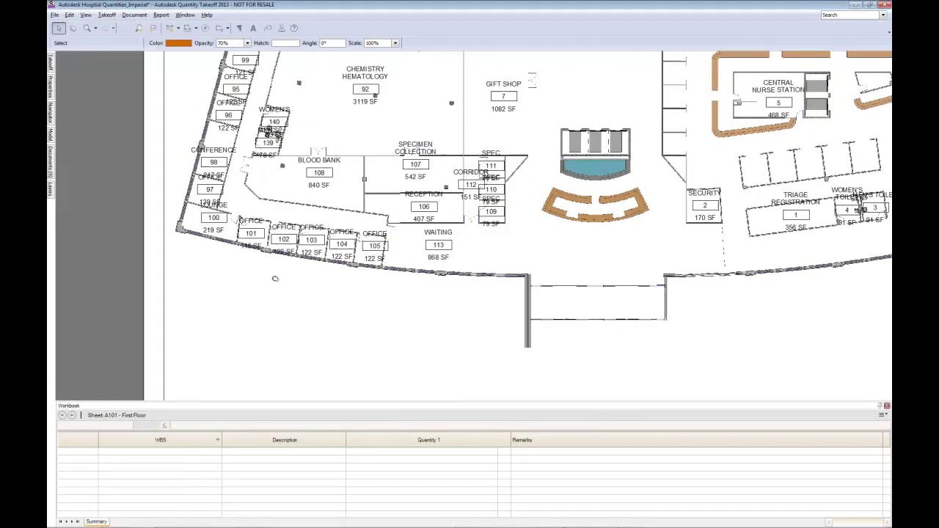
{"action": "scroll", "coordinate": [300, 204], "scroll_direction": "up", "scroll_amount": 2}
{"action": "middle_click_drag", "start_coordinate": [311, 226], "coordinate": [341, 255]}
{"action": "mouse_move", "coordinate": [50, 188]}
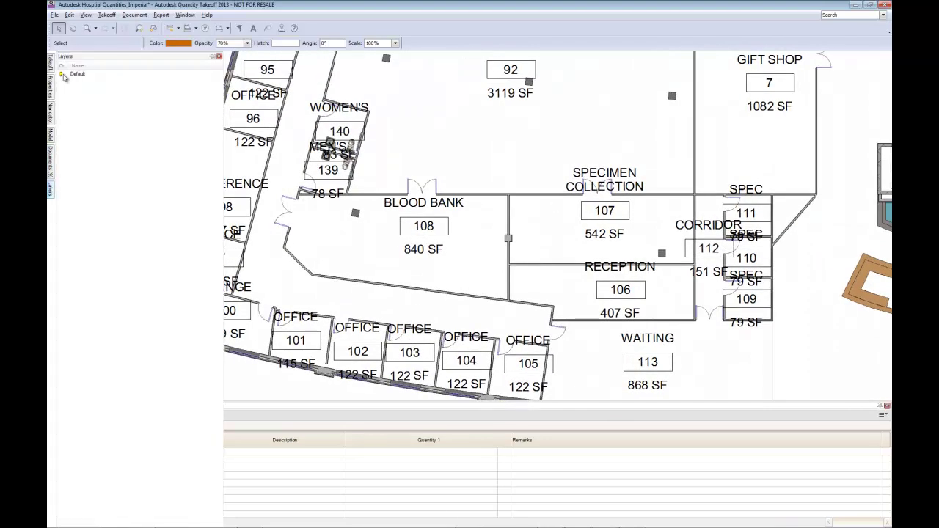
{"action": "left_click", "coordinate": [66, 78]}
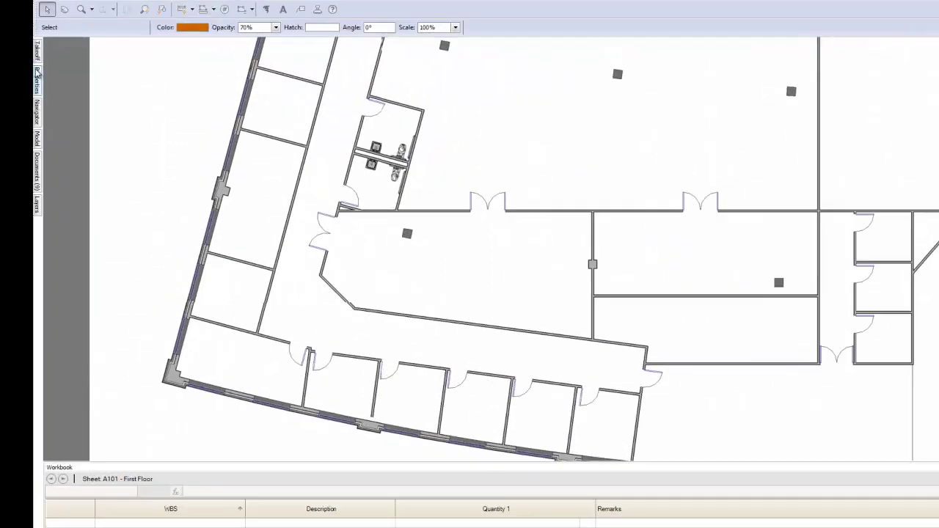
Step: Keep the takeoff list open and select Standard Partition under Interiors, Partitions, C101001 Fixed Partitions
{"action": "mouse_move", "coordinate": [50, 65]}
{"action": "left_click", "coordinate": [254, 56]}
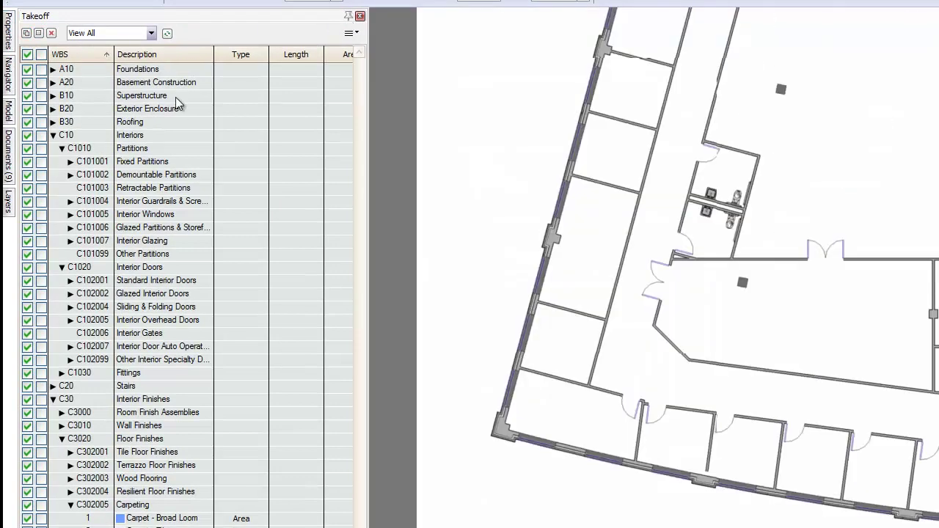
{"action": "left_click", "coordinate": [129, 136]}
{"action": "left_click", "coordinate": [147, 149]}
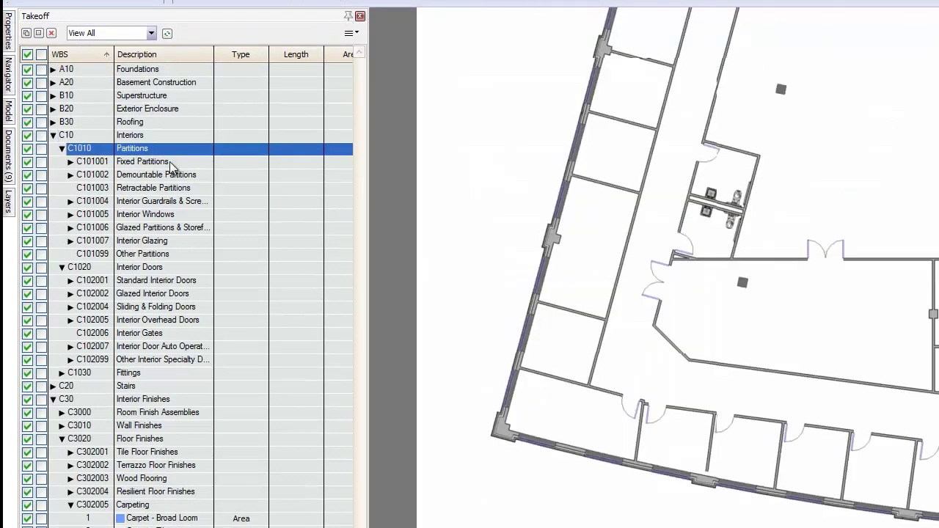
{"action": "left_click", "coordinate": [165, 162]}
{"action": "left_click", "coordinate": [72, 162]}
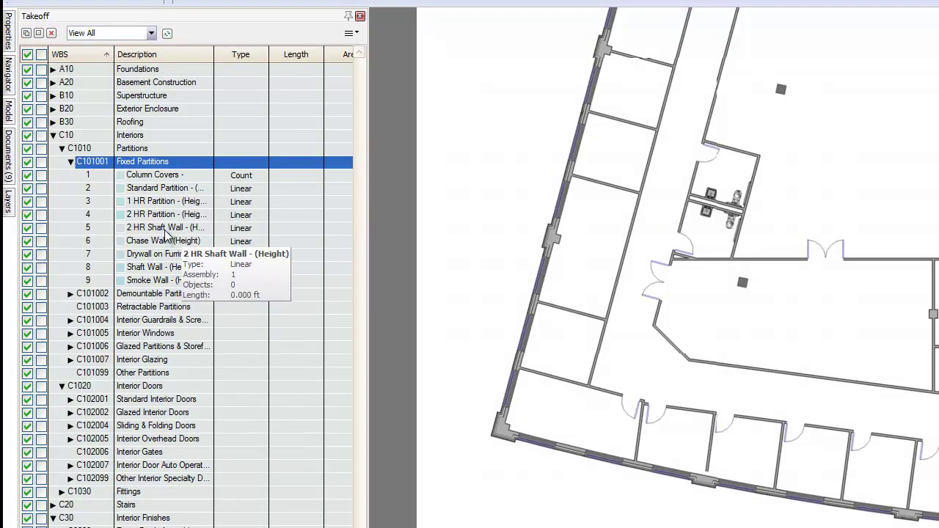
{"action": "left_click", "coordinate": [157, 188]}
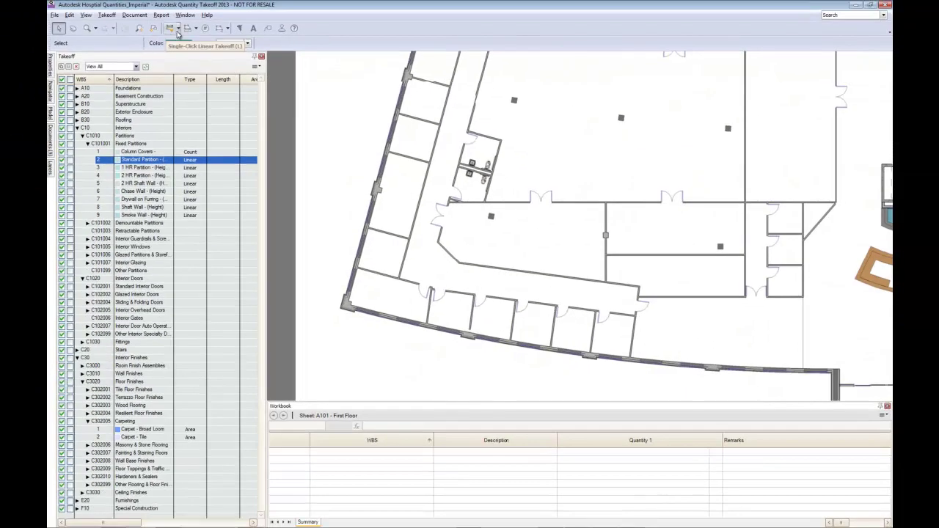
Step: Trace the walls around the Blood Bank room as a closed polyline linear takeoff for Standard Partition
{"action": "left_click", "coordinate": [178, 30]}
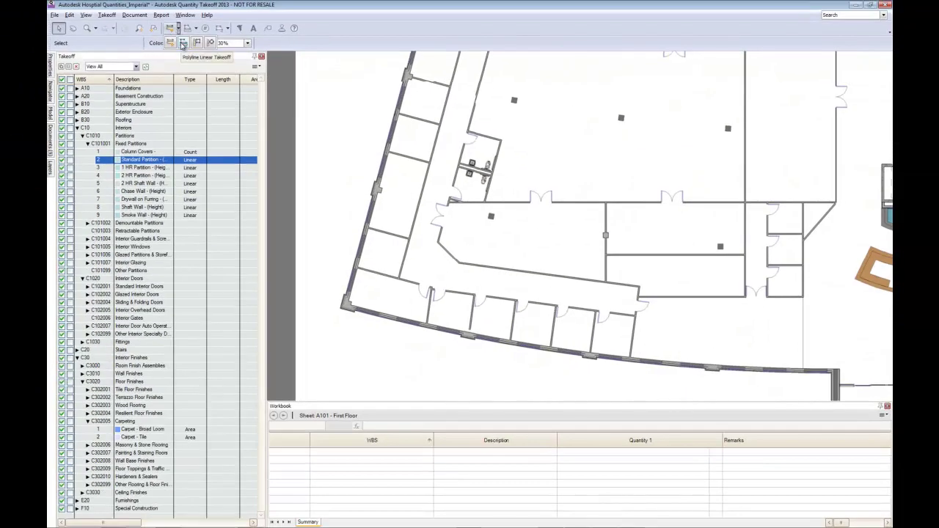
{"action": "left_click", "coordinate": [183, 44]}
{"action": "scroll", "coordinate": [453, 199], "scroll_direction": "up", "scroll_amount": 3}
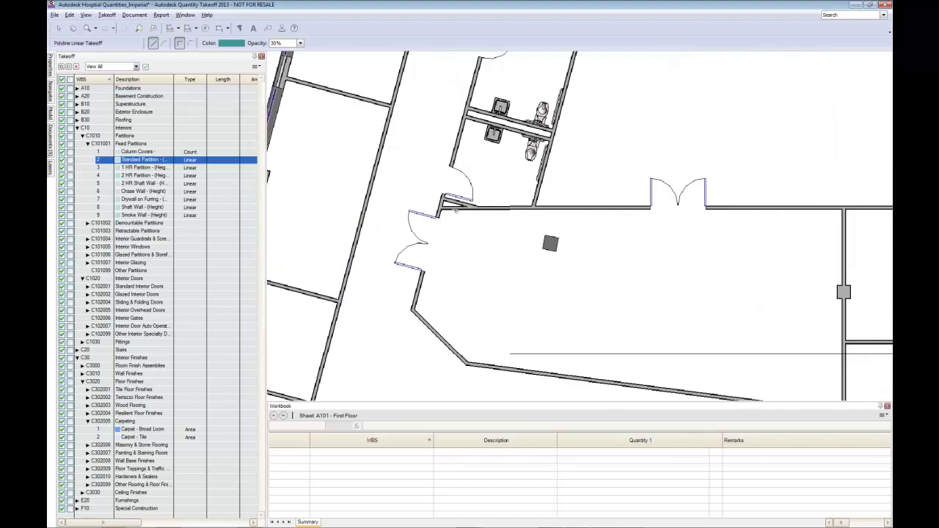
{"action": "left_click", "coordinate": [444, 210]}
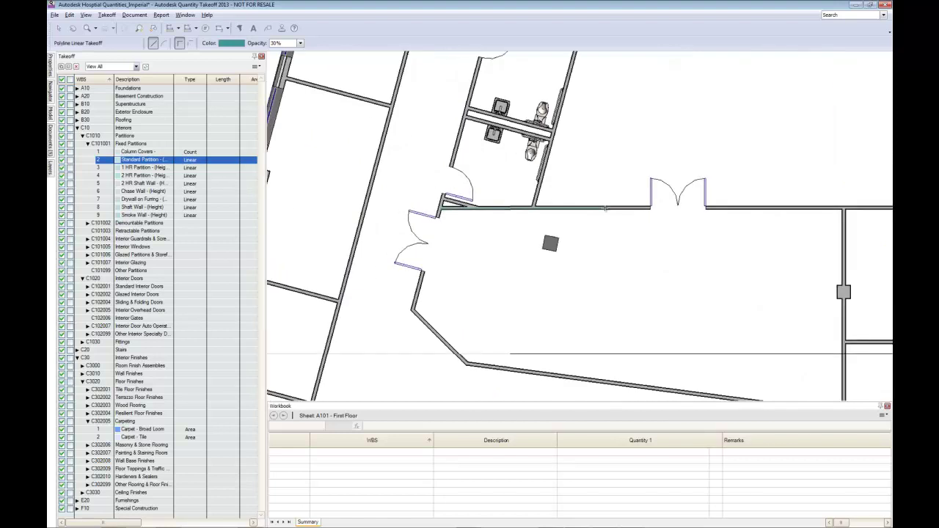
{"action": "middle_click_drag", "start_coordinate": [696, 208], "coordinate": [483, 211]}
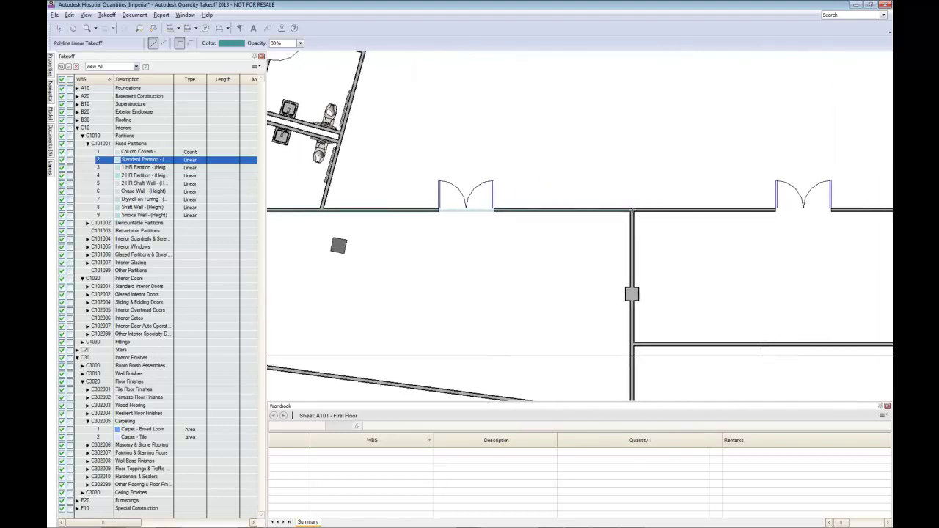
{"action": "middle_click_drag", "start_coordinate": [635, 308], "coordinate": [635, 182]}
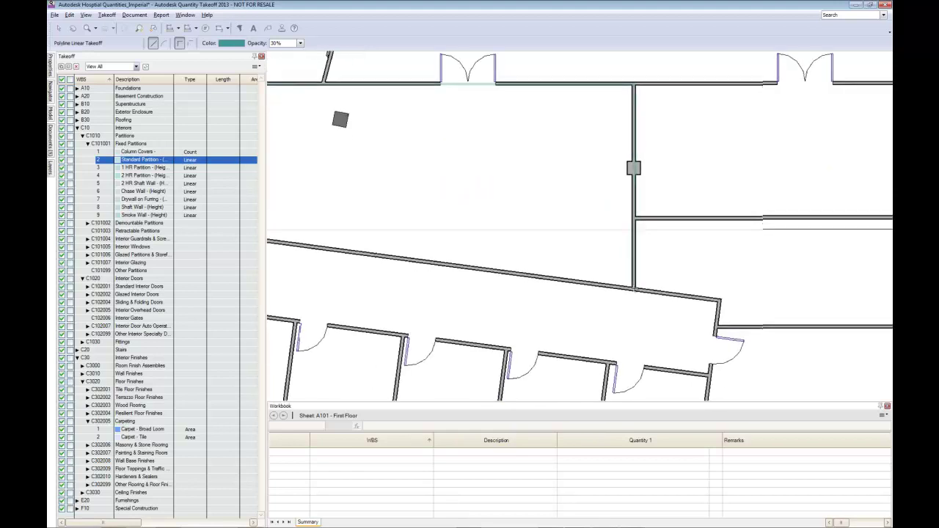
{"action": "middle_click_drag", "start_coordinate": [358, 253], "coordinate": [638, 290]}
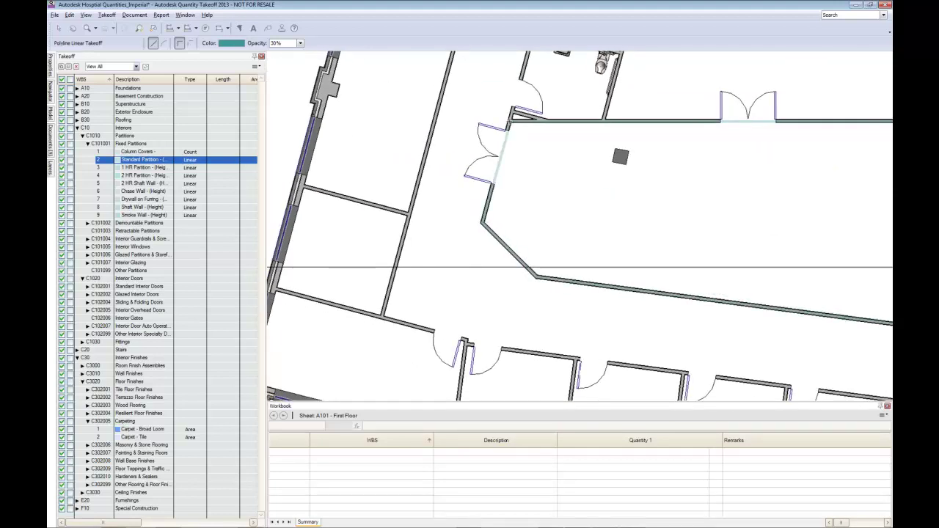
{"action": "left_click", "coordinate": [512, 121]}
{"action": "middle_click_drag", "start_coordinate": [516, 149], "coordinate": [335, 180]}
Step: Examine the Standard Partition takeoff entry and its Quantity 1 value in the workbook
{"action": "left_click", "coordinate": [92, 161]}
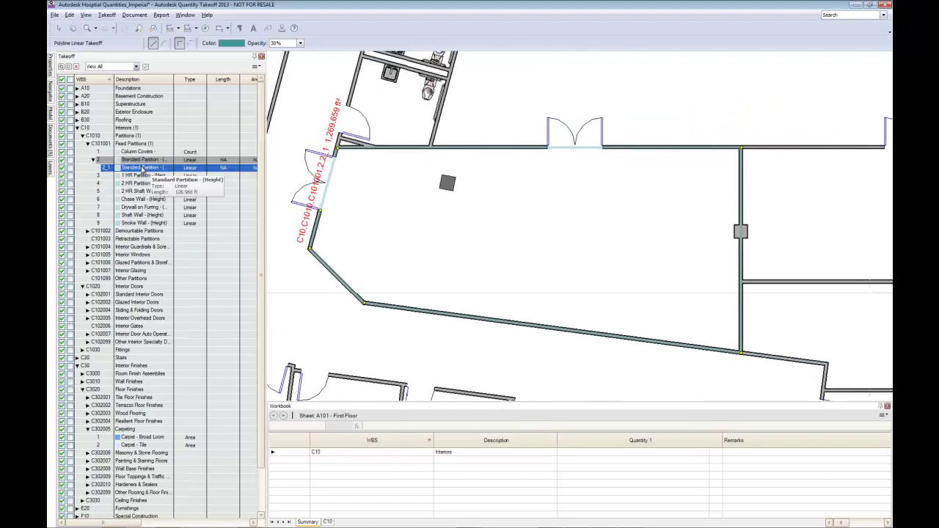
{"action": "left_click", "coordinate": [92, 161]}
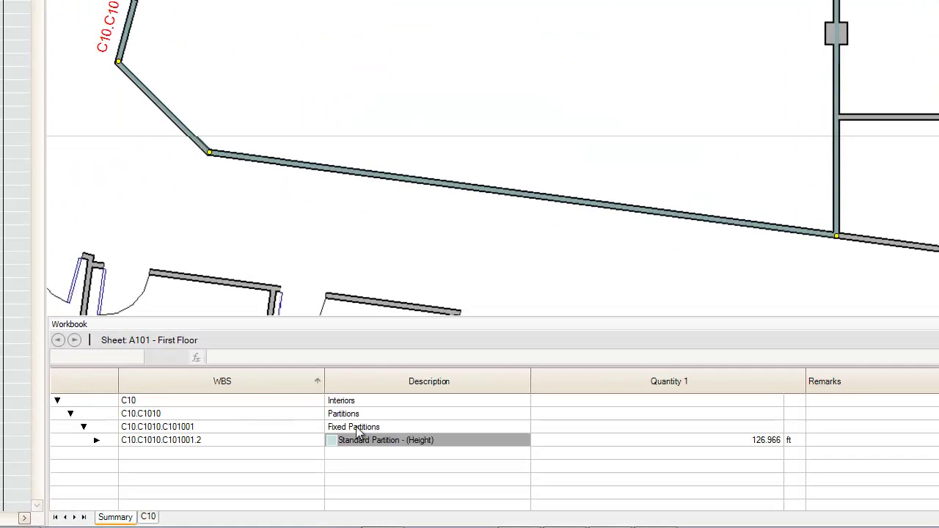
{"action": "left_click", "coordinate": [760, 441]}
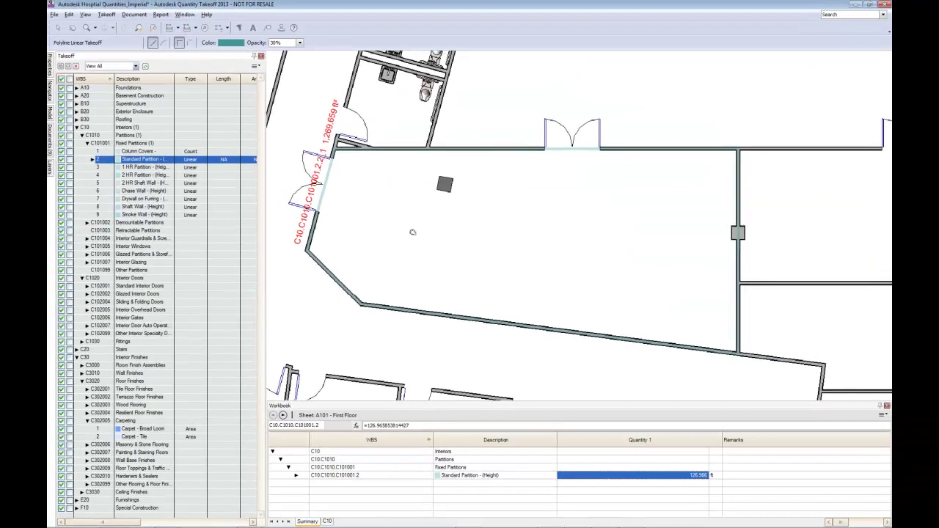
{"action": "middle_click_drag", "start_coordinate": [412, 231], "coordinate": [397, 243]}
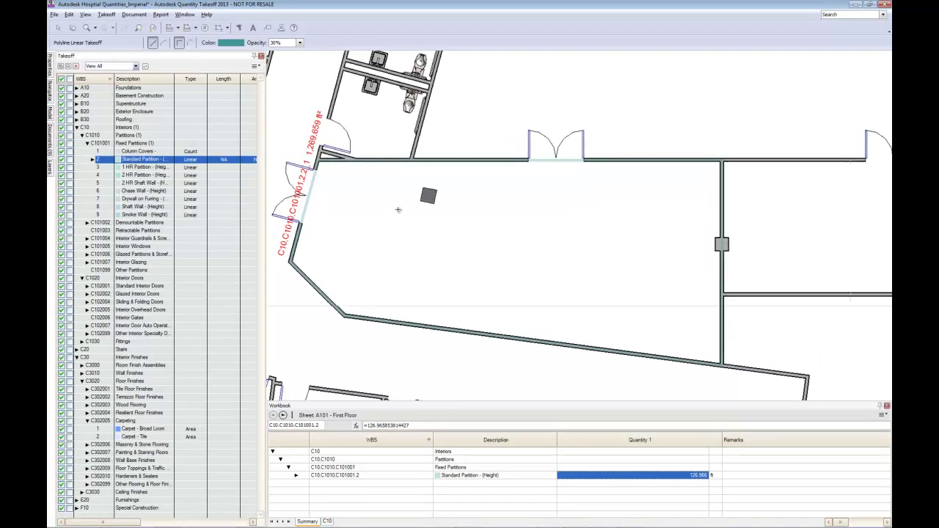
Step: Collapse Fixed Partitions and select the Wood Door - Single count item under Interior Doors, C102001 Standard Interior Doors
{"action": "left_click", "coordinate": [88, 143]}
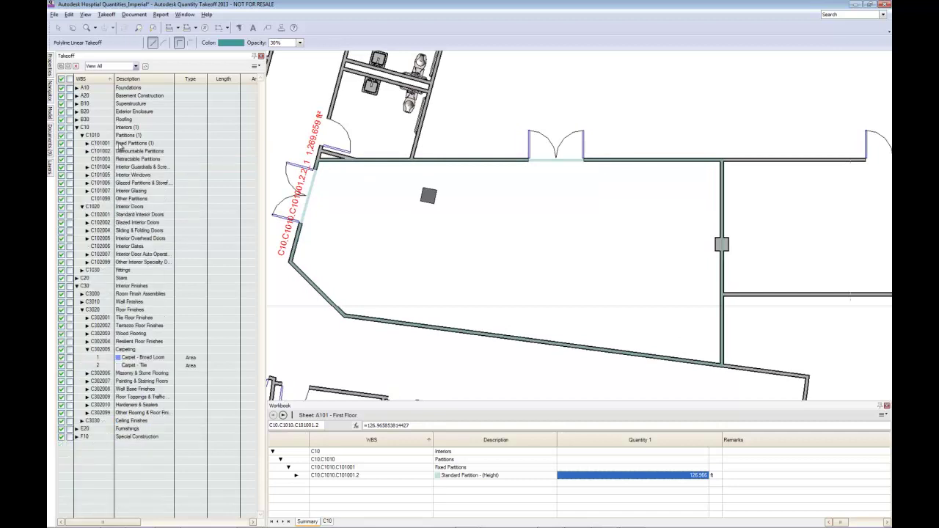
{"action": "left_click", "coordinate": [136, 208]}
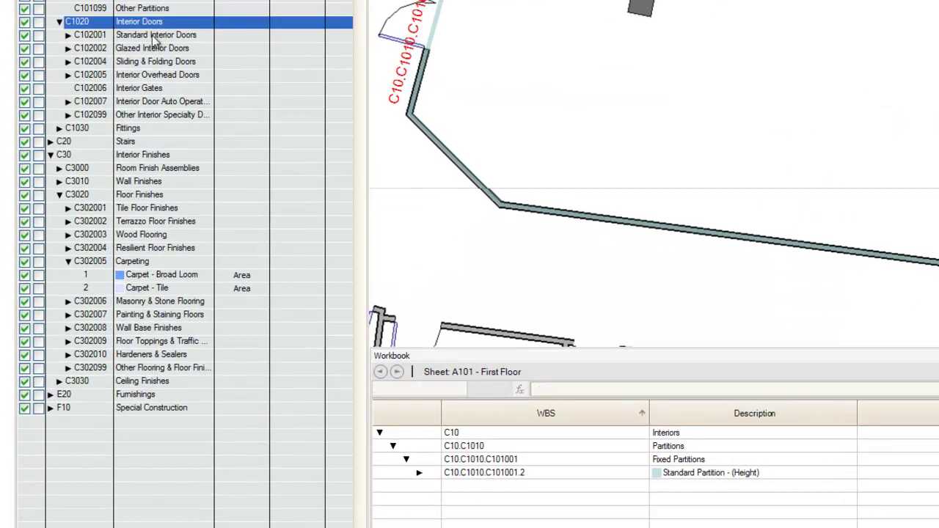
{"action": "left_click", "coordinate": [67, 35]}
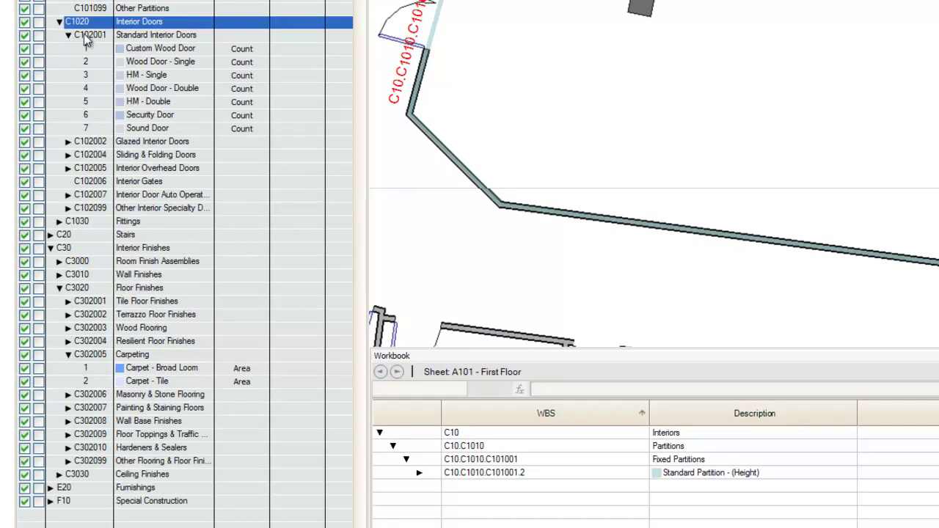
{"action": "left_click", "coordinate": [159, 63]}
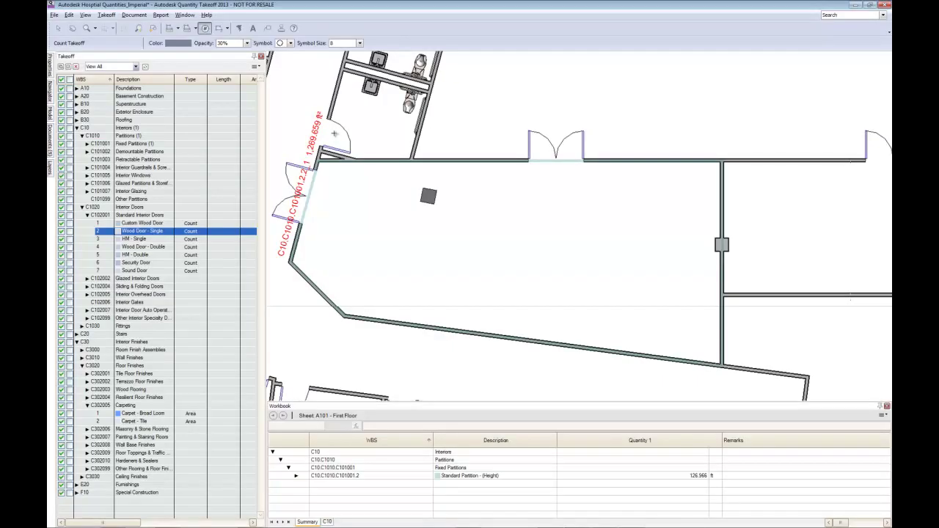
Step: Count the two restroom doors and the seven single doors along the lower corridor as Wood Door - Single, and expand Interior Doors in the workbook
{"action": "left_click", "coordinate": [333, 134]}
{"action": "mouse_move", "coordinate": [405, 62]}
{"action": "middle_mouse_down"}
{"action": "mouse_move", "coordinate": [411, 199]}
{"action": "mouse_move", "coordinate": [462, 191]}
{"action": "middle_mouse_up"}
{"action": "left_click", "coordinate": [380, 135]}
{"action": "scroll", "coordinate": [376, 104], "scroll_direction": "down", "scroll_amount": 3}
{"action": "left_click", "coordinate": [359, 320]}
{"action": "left_click", "coordinate": [378, 332]}
{"action": "left_click", "coordinate": [437, 336]}
{"action": "left_click", "coordinate": [493, 345]}
{"action": "left_click", "coordinate": [544, 353]}
{"action": "left_click", "coordinate": [600, 359]}
{"action": "left_click", "coordinate": [653, 345]}
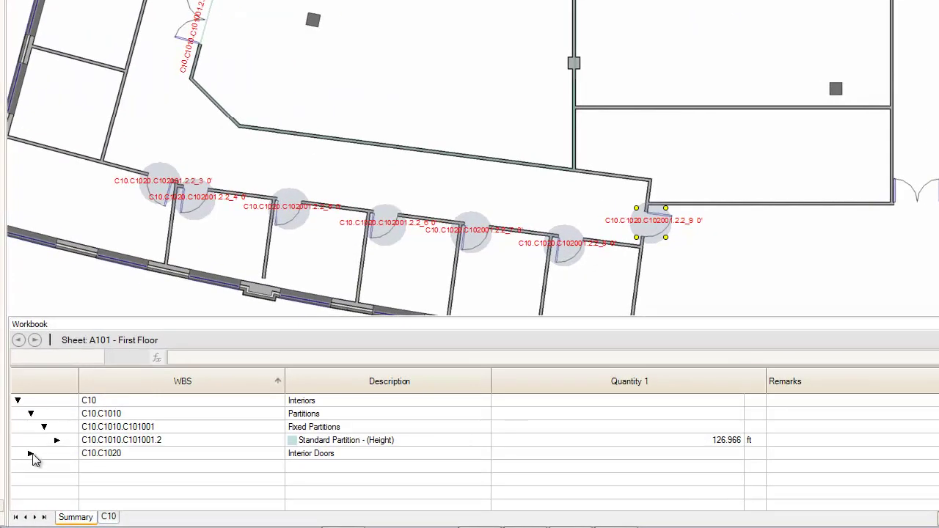
{"action": "left_click", "coordinate": [30, 455]}
{"action": "left_click", "coordinate": [44, 467]}
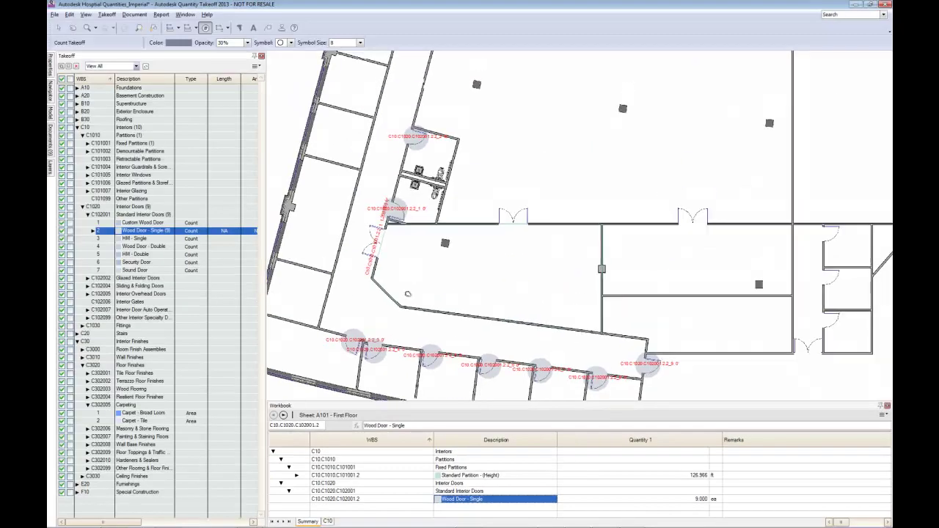
Step: Select the Carpet - Broad Loom area item under Interior Finishes, Floor Finishes, C302005 Carpeting
{"action": "scroll", "coordinate": [407, 294], "scroll_direction": "up", "scroll_amount": 2}
{"action": "left_click", "coordinate": [130, 365]}
{"action": "left_click", "coordinate": [126, 404]}
{"action": "left_click", "coordinate": [141, 414]}
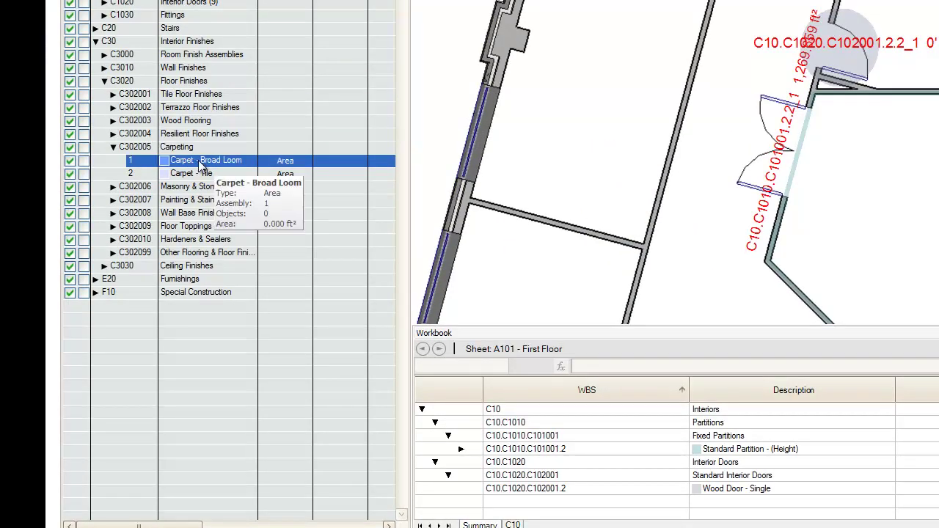
{"action": "left_click", "coordinate": [196, 30]}
{"action": "left_click", "coordinate": [189, 44]}
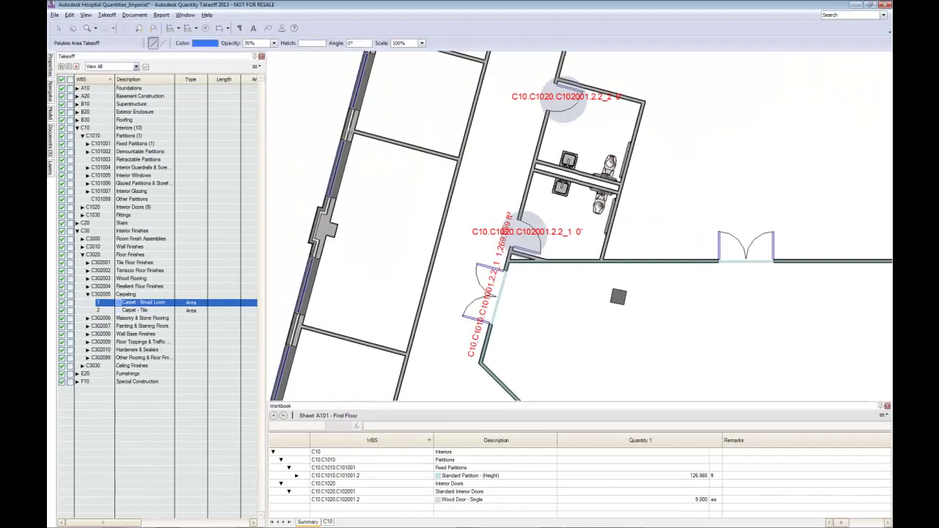
Step: Trace the exterior-wall room across the corridor from the restrooms as a closed polyline area takeoff for Carpet - Broad Loom
{"action": "left_click", "coordinate": [353, 135]}
{"action": "left_click", "coordinate": [459, 157]}
{"action": "left_click", "coordinate": [407, 353]}
{"action": "left_click", "coordinate": [303, 326]}
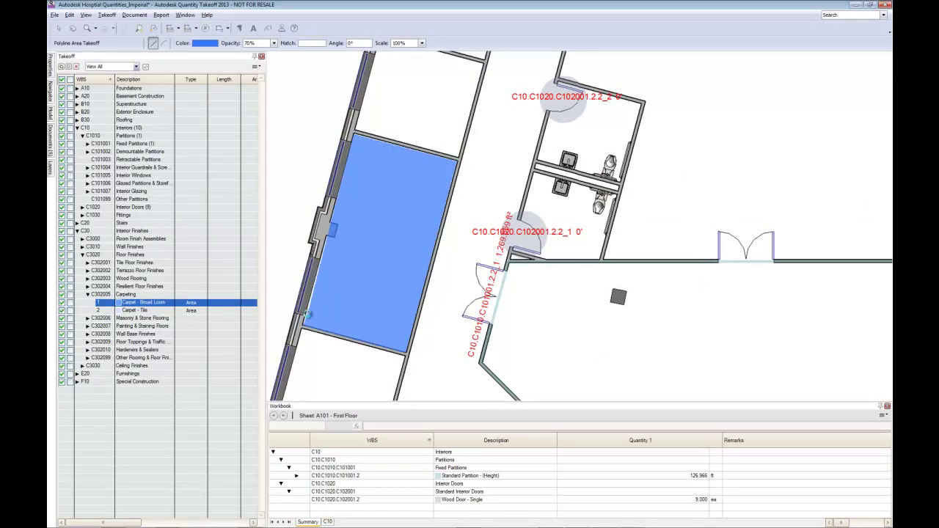
{"action": "double_click", "coordinate": [303, 327]}
Step: Trace the smaller room directly below the carpeted one as a second Carpet - Broad Loom area takeoff
{"action": "middle_click_drag", "start_coordinate": [343, 330], "coordinate": [380, 203]}
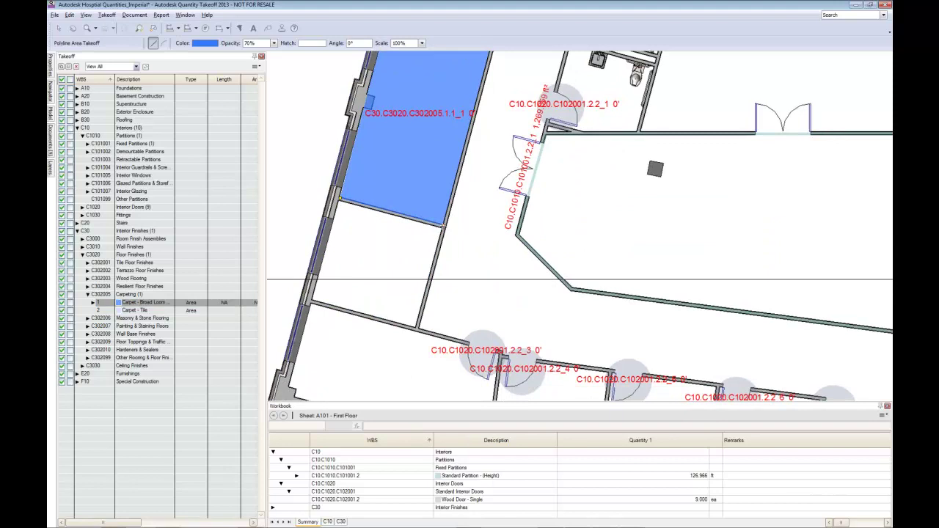
{"action": "left_click", "coordinate": [339, 199]}
{"action": "left_click", "coordinate": [443, 224]}
{"action": "left_click", "coordinate": [418, 327]}
{"action": "double_click", "coordinate": [312, 301]}
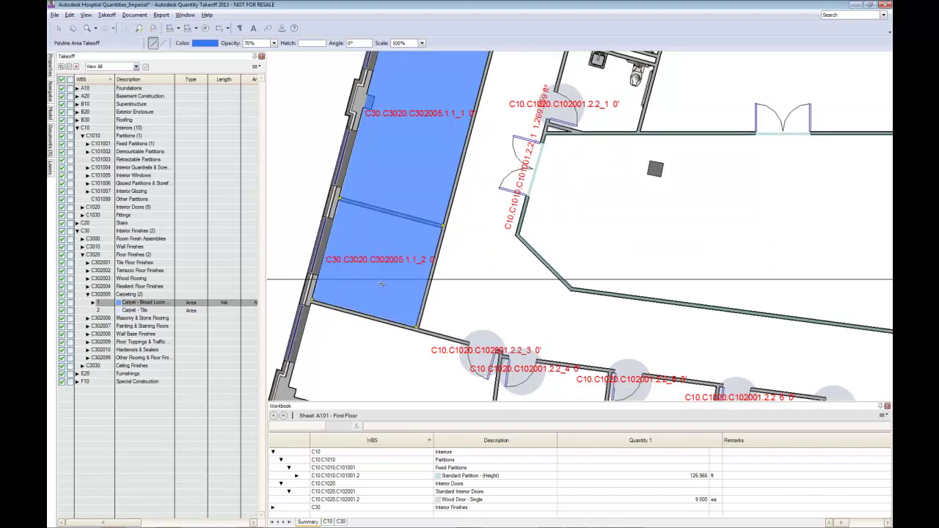
Step: Open the 3D_Modeling view of the hospital and examine the design properties and Type Name of an upper metal panel wall
{"action": "left_click", "coordinate": [646, 507]}
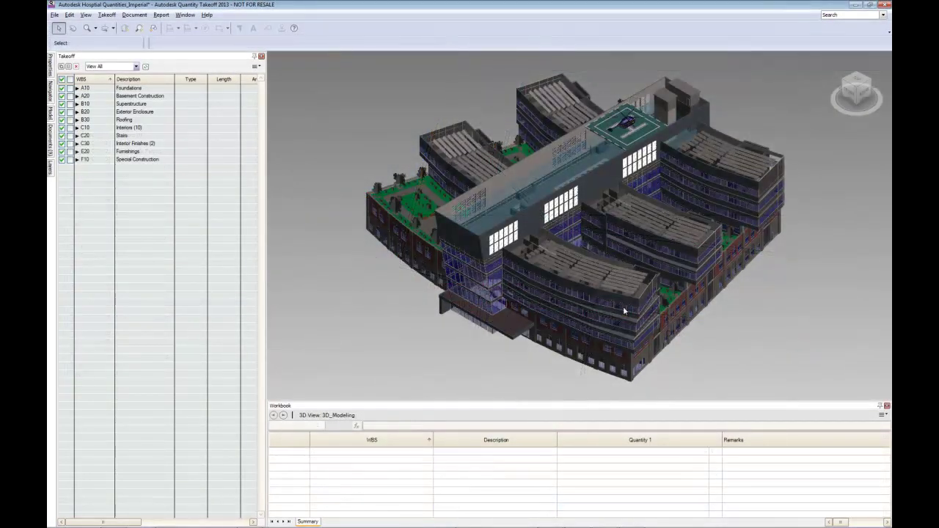
{"action": "scroll", "coordinate": [623, 301], "scroll_direction": "up", "scroll_amount": 6}
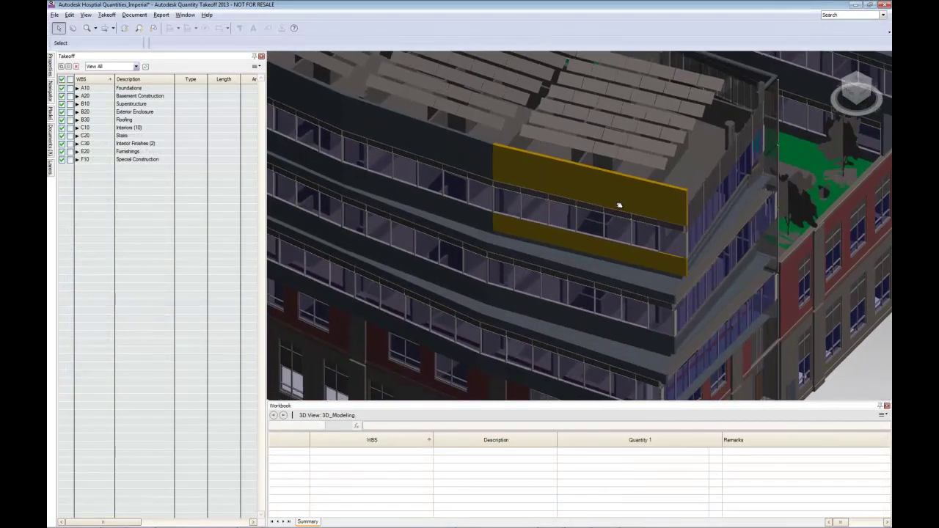
{"action": "scroll", "coordinate": [620, 206], "scroll_direction": "down", "scroll_amount": 5}
{"action": "left_click", "coordinate": [49, 66]}
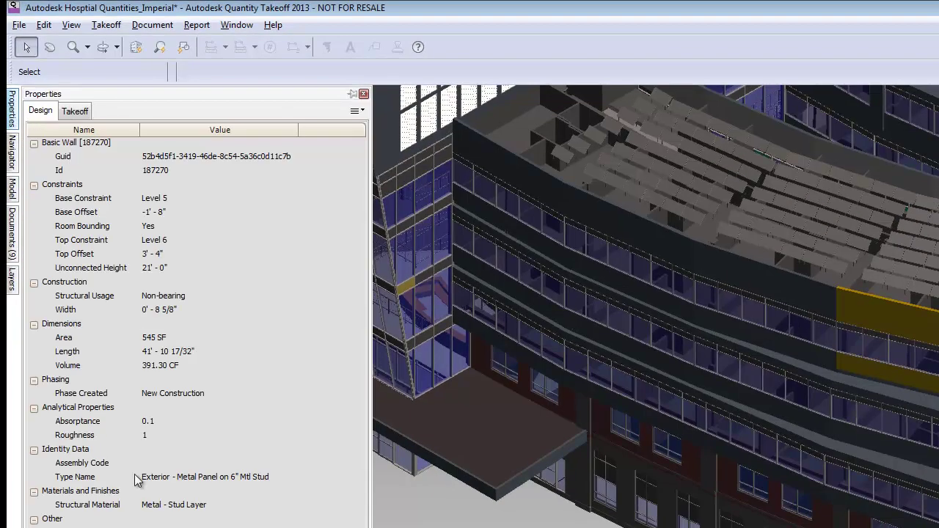
{"action": "left_click", "coordinate": [197, 477]}
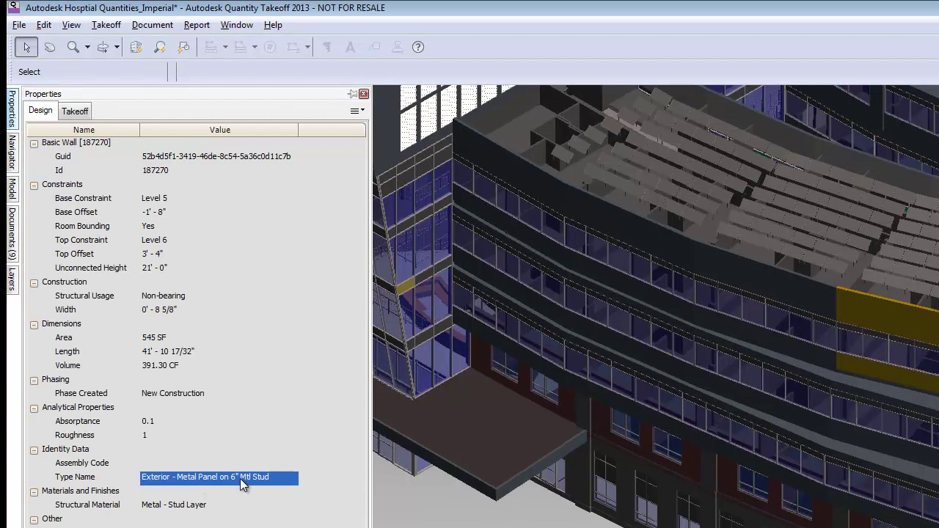
Step: Select all Exterior - Metal Panel on 6" Mtl Stud walls in the model tree and start a takeoff to a chosen item
{"action": "left_click", "coordinate": [13, 189]}
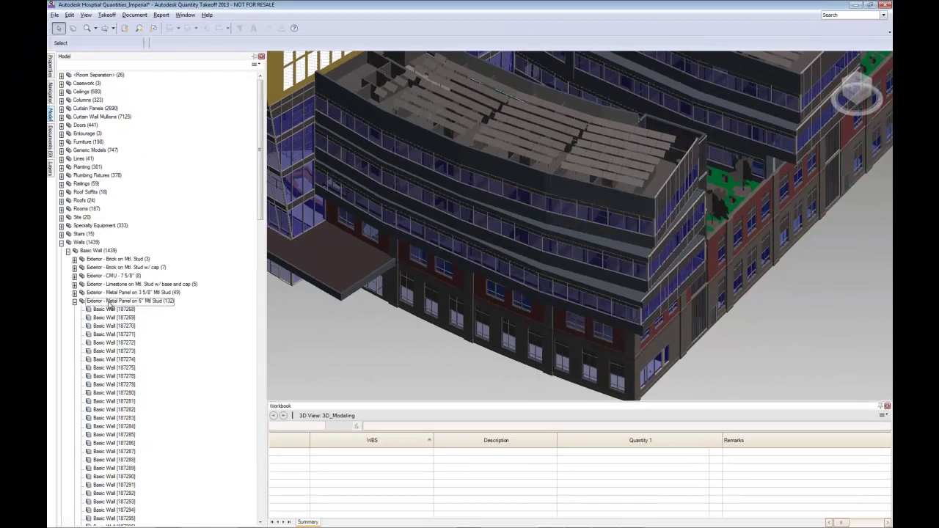
{"action": "left_click", "coordinate": [121, 302]}
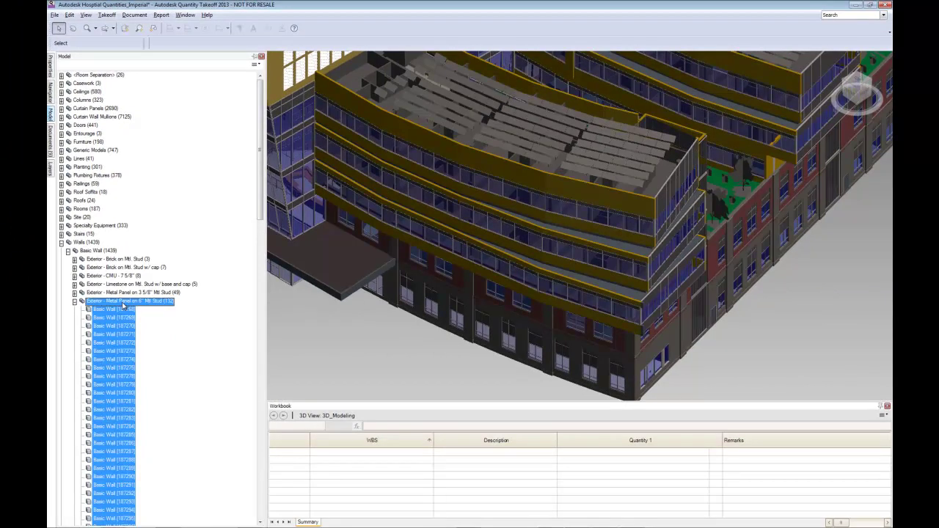
{"action": "right_click", "coordinate": [122, 305]}
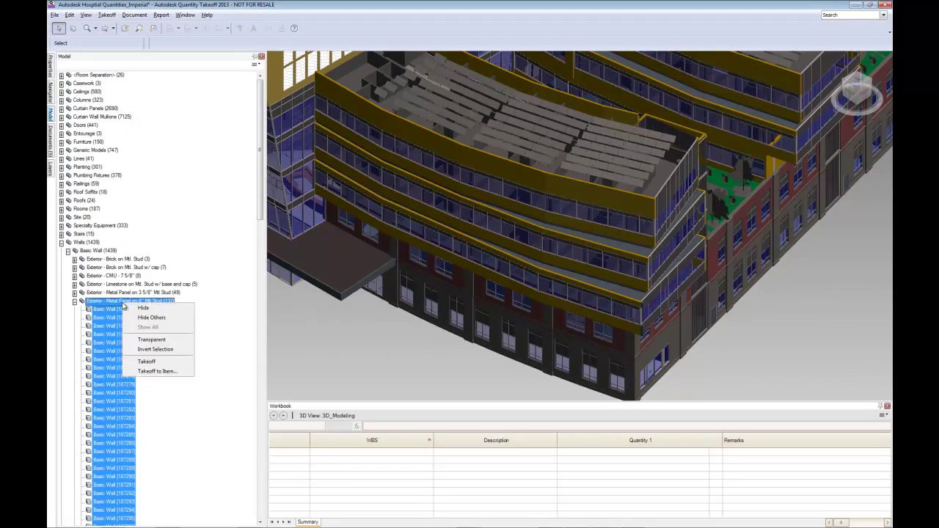
{"action": "left_click", "coordinate": [154, 372]}
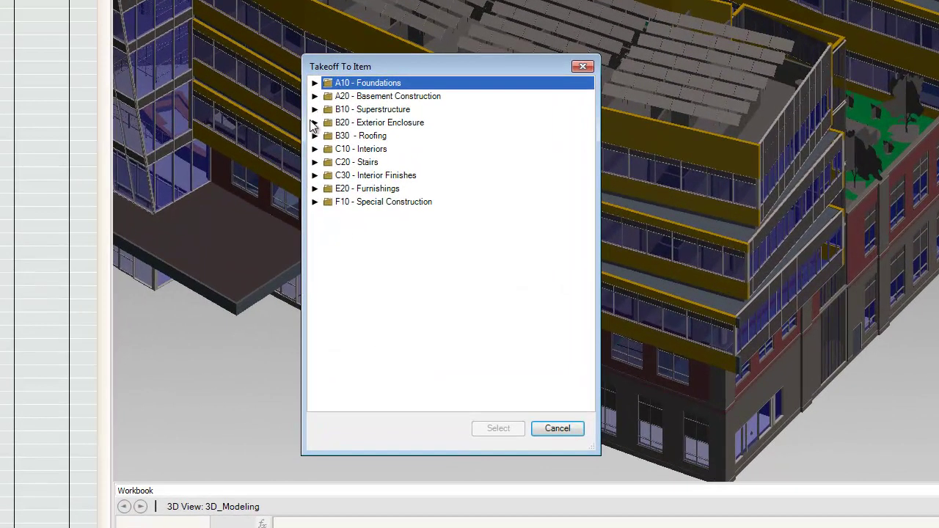
Step: Assign the wall takeoff to 1 - Metal Stud under B20 Exterior Enclosure, B2010 Exterior Walls, B201002 Exterior Wall Back-up Construction
{"action": "left_click", "coordinate": [389, 188]}
{"action": "left_click", "coordinate": [328, 150]}
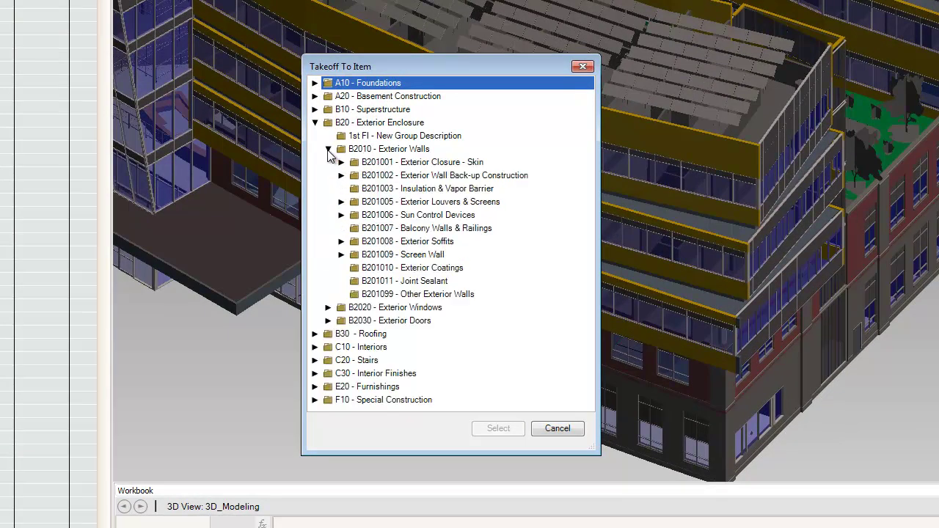
{"action": "left_click", "coordinate": [341, 176]}
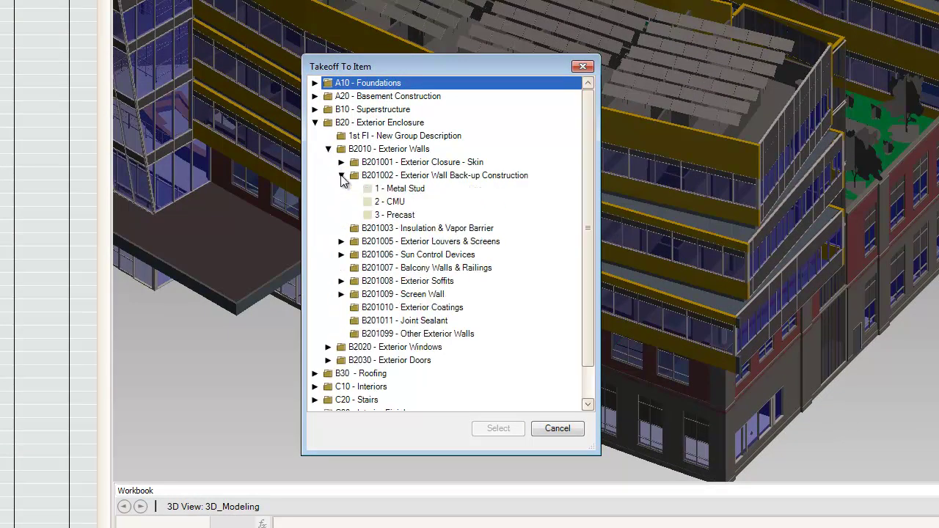
{"action": "left_click", "coordinate": [397, 190]}
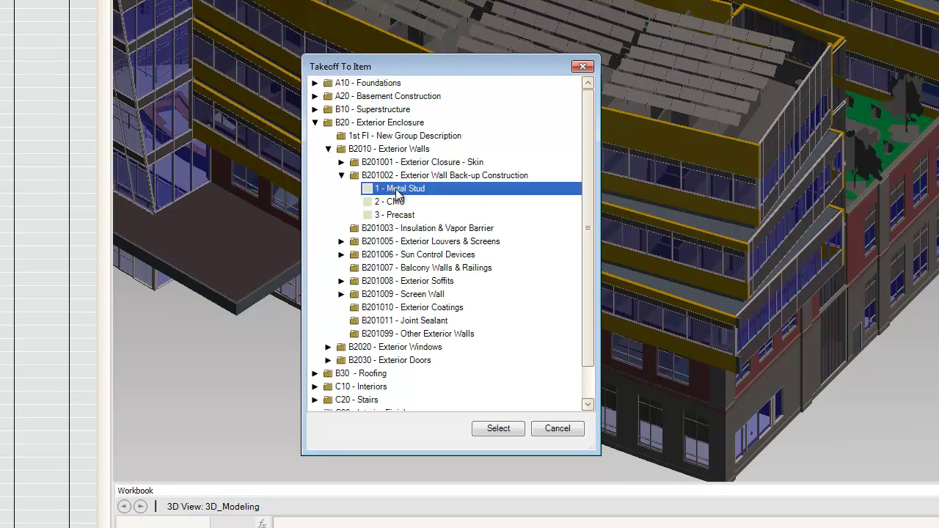
{"action": "left_click", "coordinate": [502, 430]}
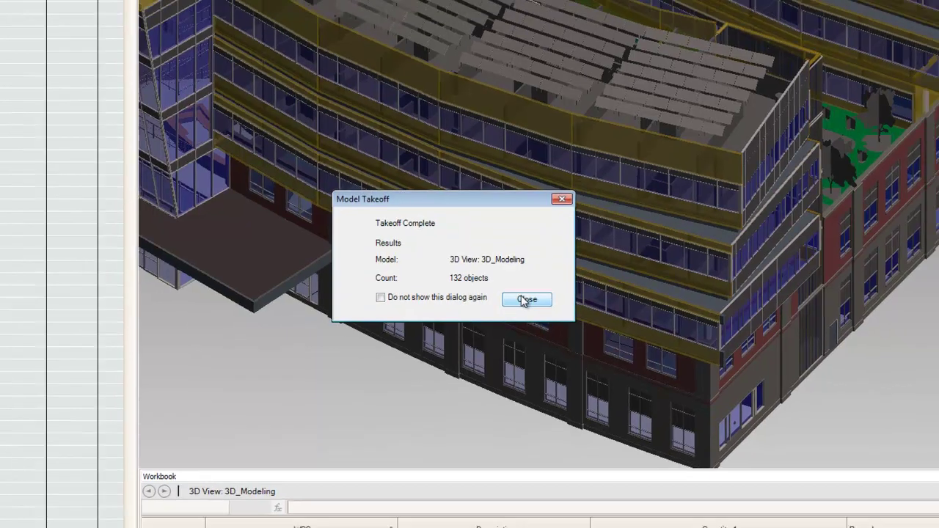
{"action": "left_click", "coordinate": [517, 301]}
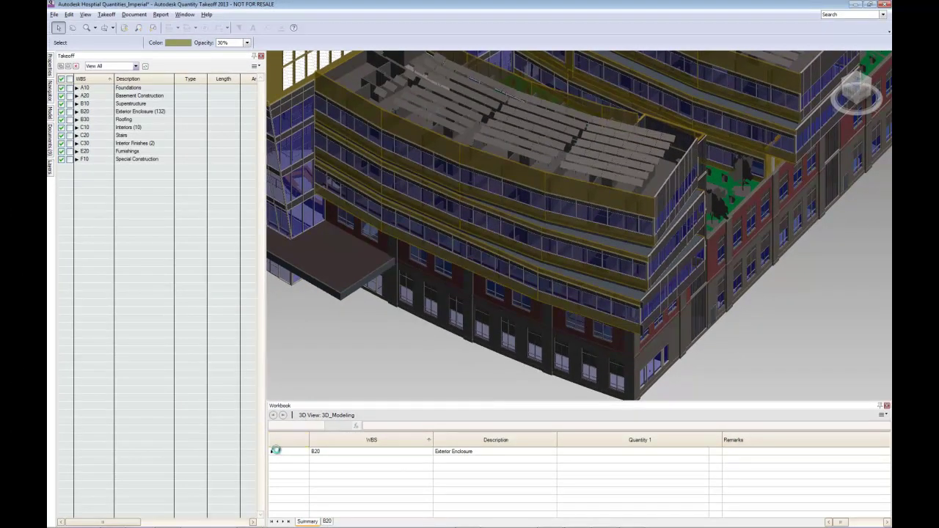
Step: Expand Exterior Enclosure down to Metal Stud in the workbook and examine its Quantity 1 value
{"action": "left_click", "coordinate": [273, 451]}
{"action": "left_click", "coordinate": [281, 459]}
{"action": "left_click", "coordinate": [288, 468]}
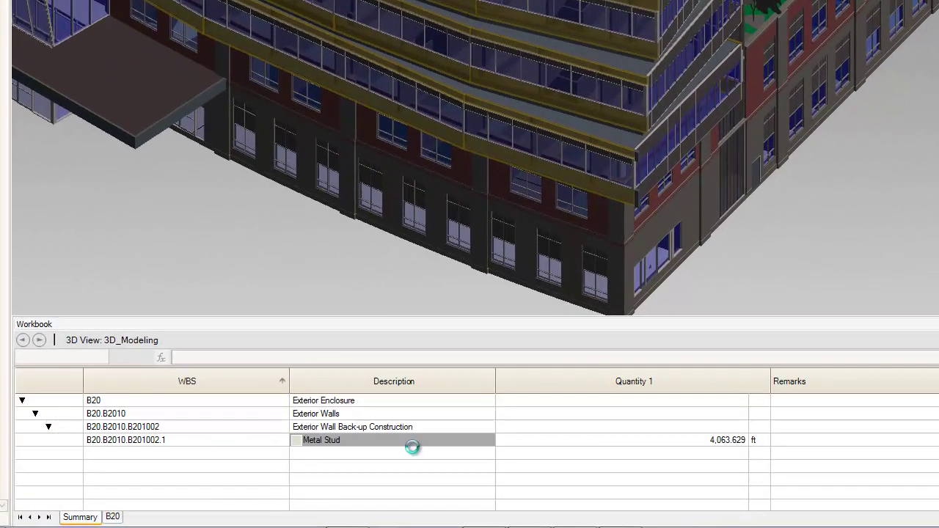
{"action": "left_click", "coordinate": [658, 443]}
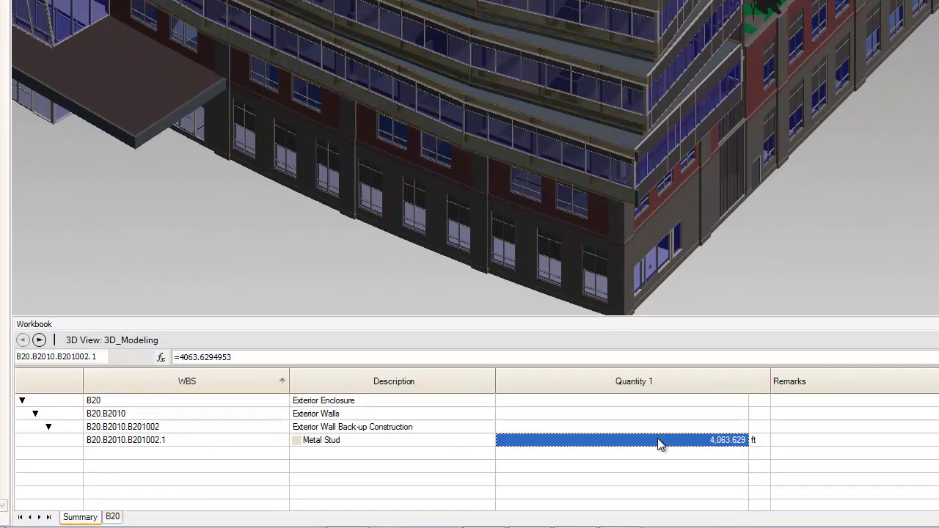
Step: Select the Metal Stud entry and bring up the Locate Object options for the top-floor facade wall
{"action": "left_click", "coordinate": [328, 441]}
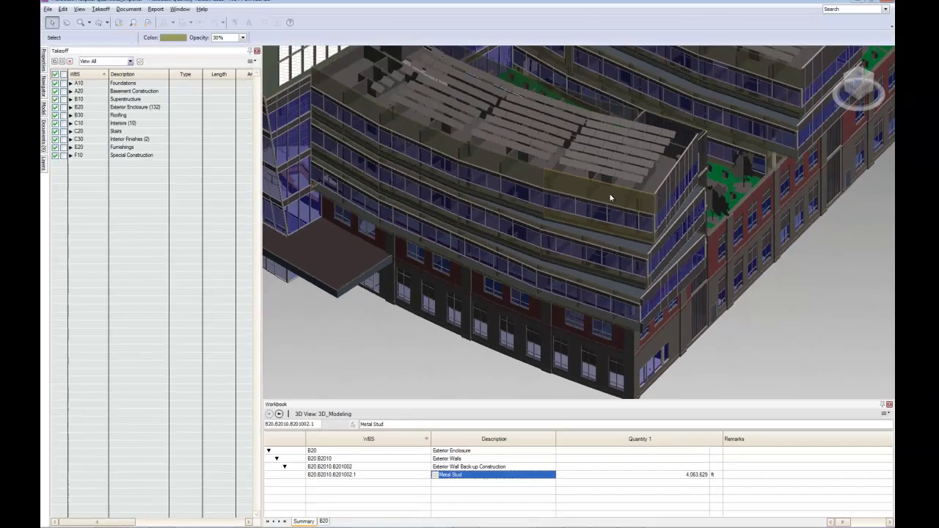
{"action": "right_click", "coordinate": [610, 196]}
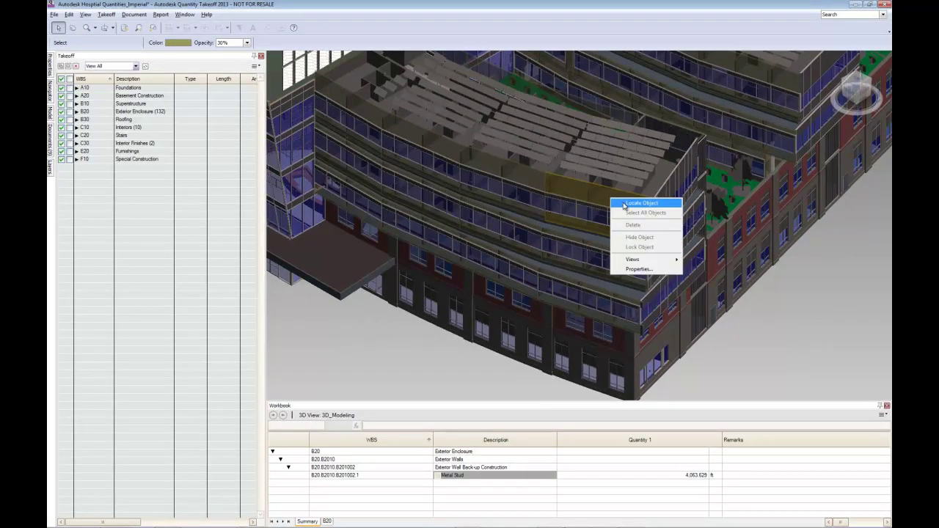
{"action": "left_click", "coordinate": [826, 272]}
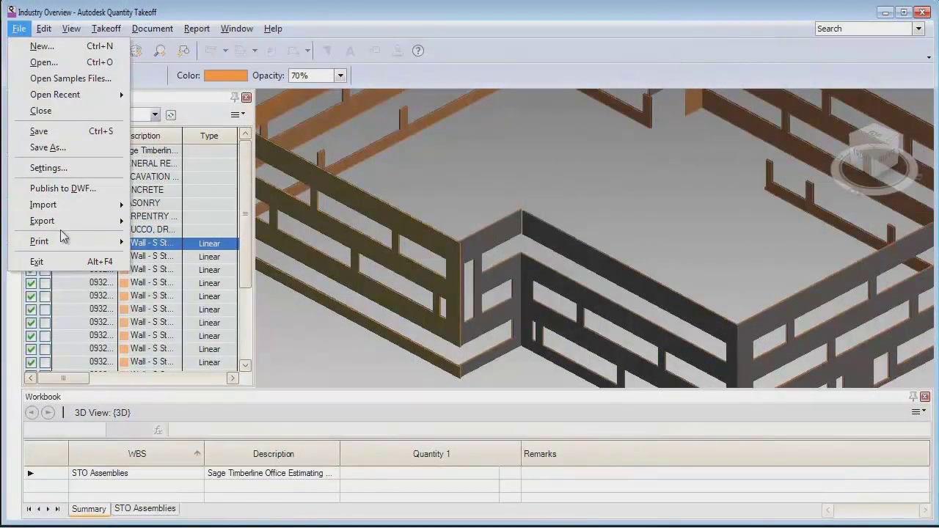
Step: Export the quantities of all sheets to the Desktop as Timberline.pee in Sage Timberline Office 9.7 Estimate format
{"action": "mouse_move", "coordinate": [62, 220]}
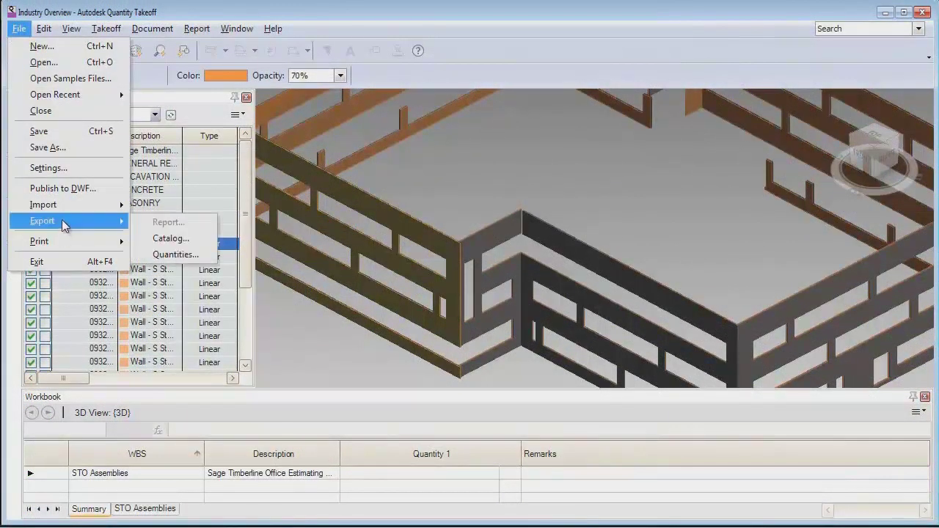
{"action": "left_click", "coordinate": [174, 255]}
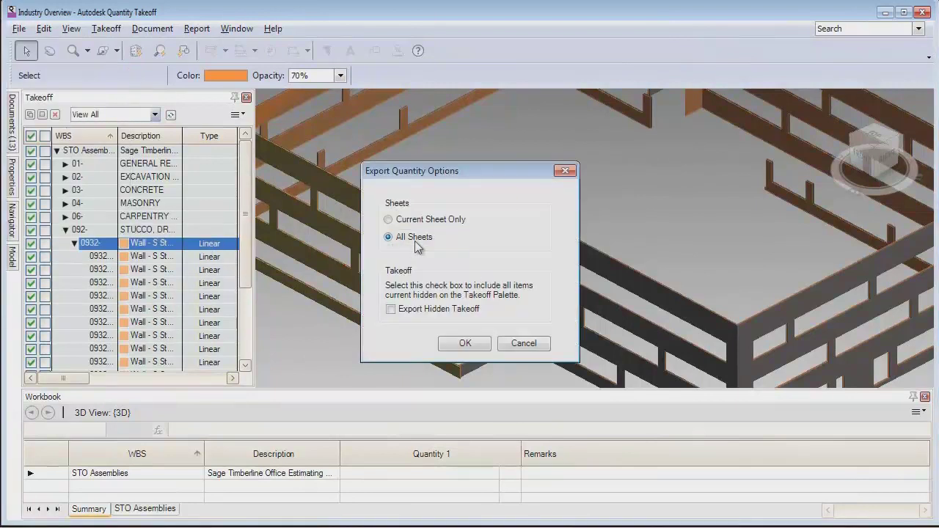
{"action": "left_click", "coordinate": [464, 344]}
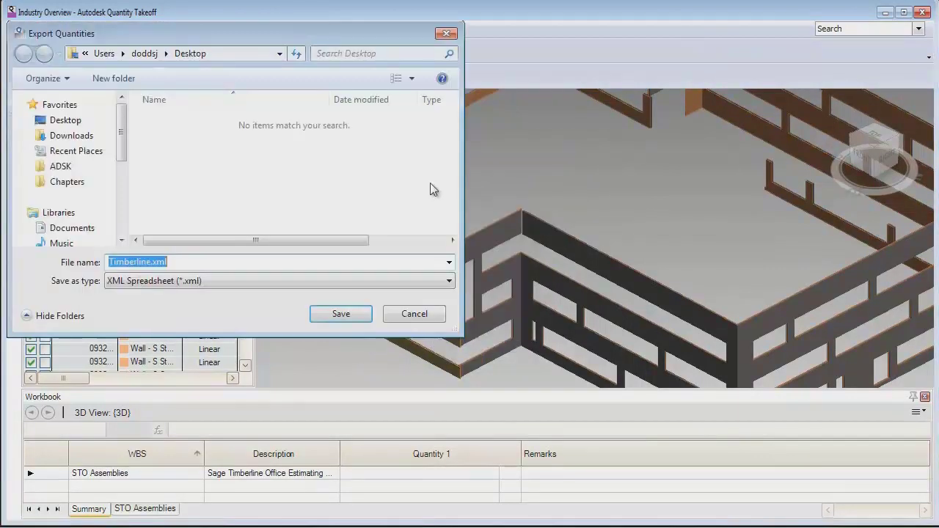
{"action": "left_click", "coordinate": [235, 281]}
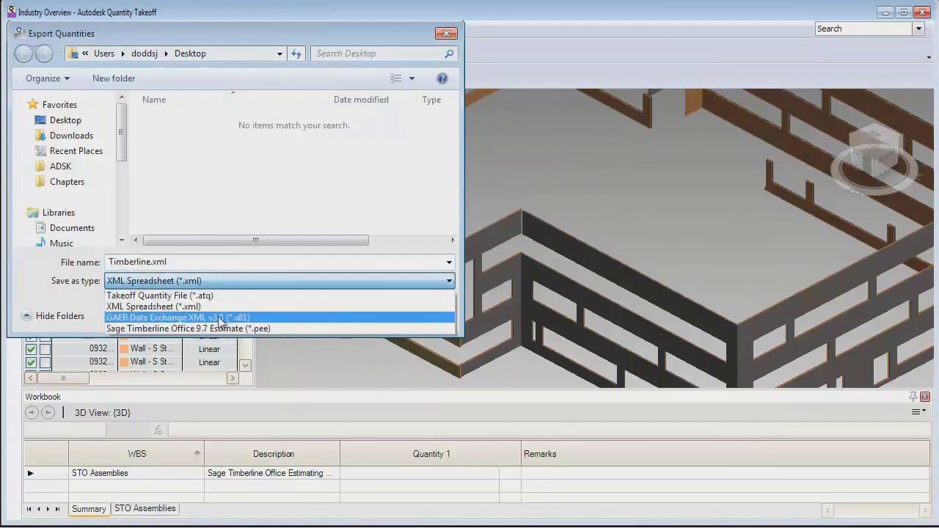
{"action": "left_click", "coordinate": [222, 325]}
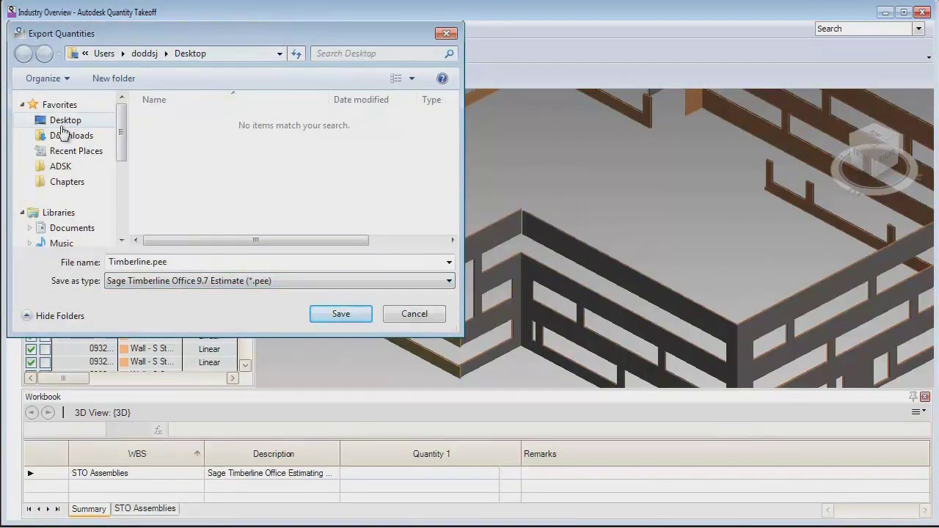
{"action": "left_click", "coordinate": [62, 121]}
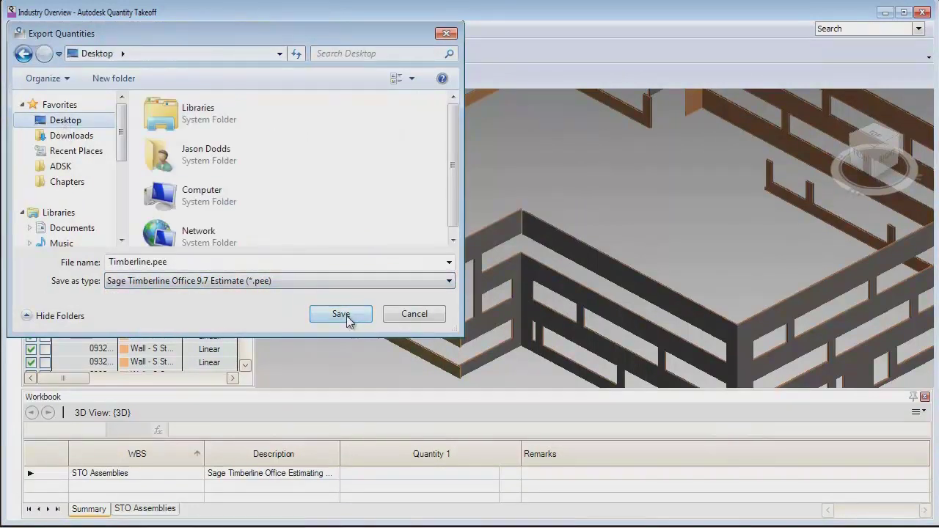